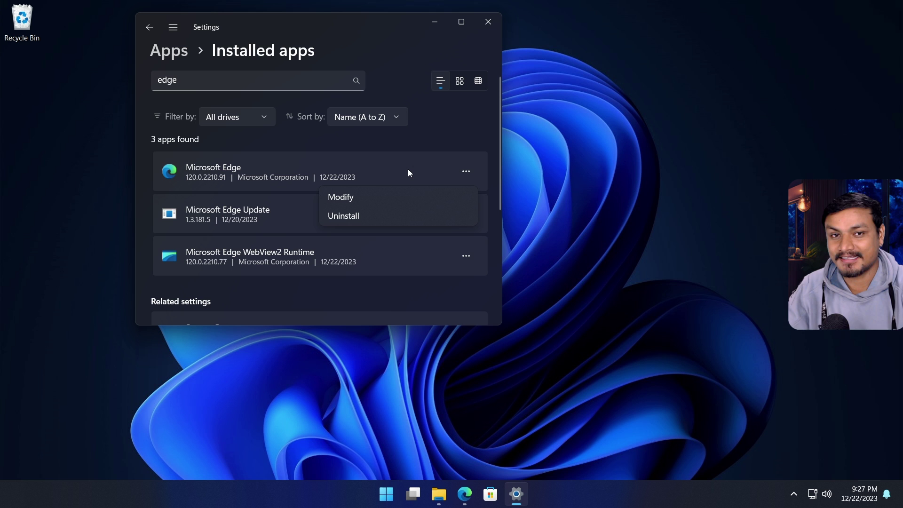
- Close the Microsoft Edge options flyout and minimize the Settings window to reveal the desktop
click(451, 70)
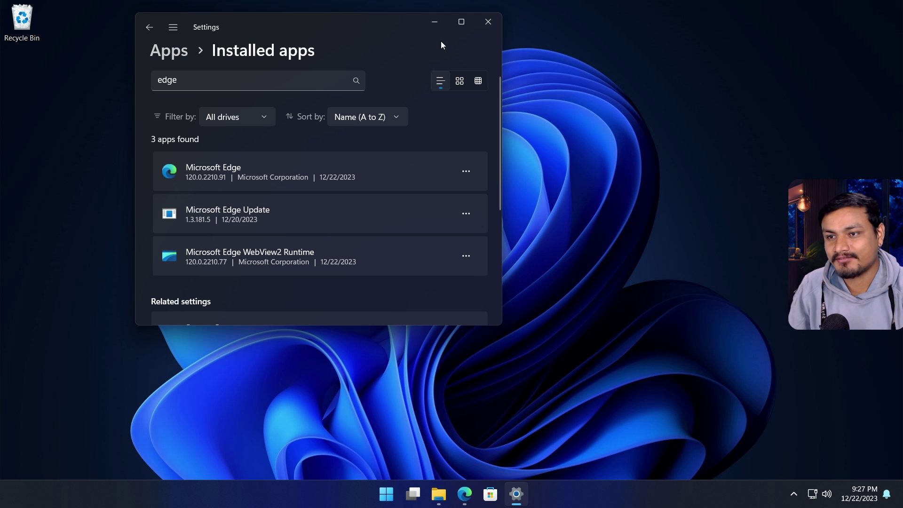
click(435, 22)
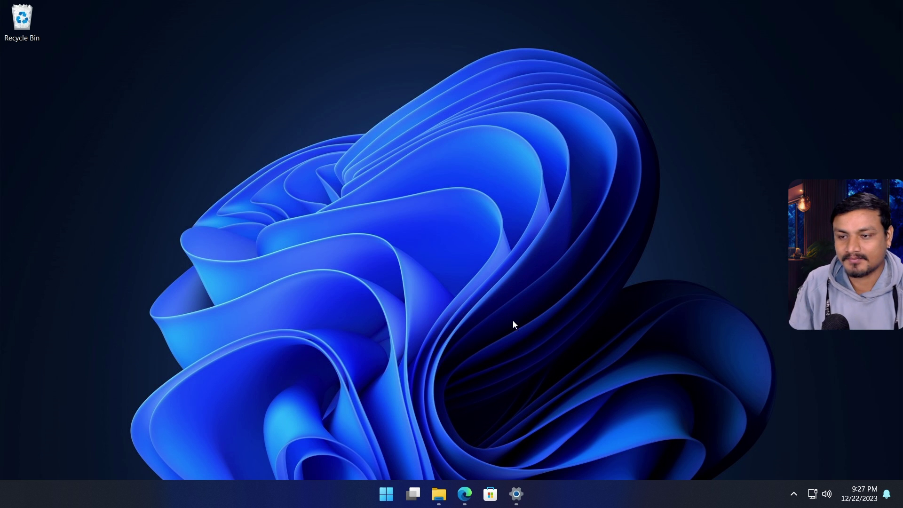
- Switch Edge to the Digital Markets Act blog post and highlight the 'Microsoft Edge, in the EEA' bullet
click(464, 494)
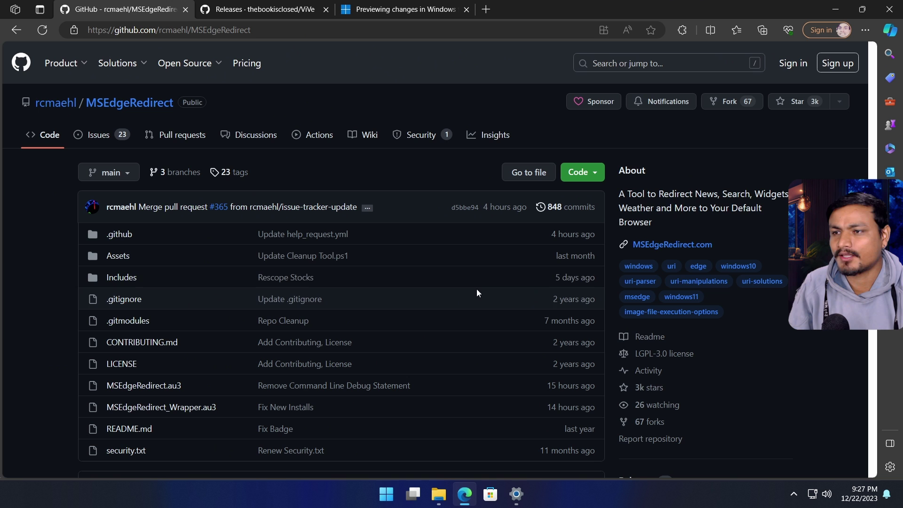
click(411, 12)
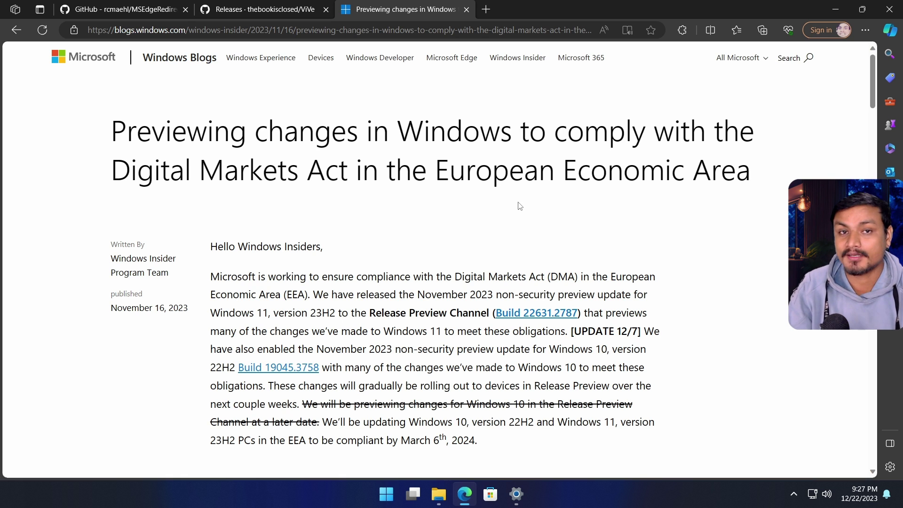
scroll(520, 206, down, 15)
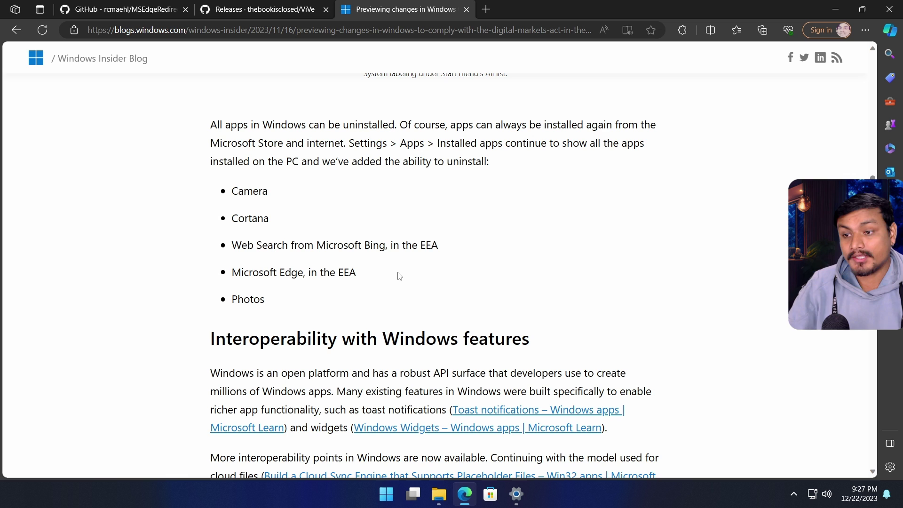
drag(376, 278, 232, 277)
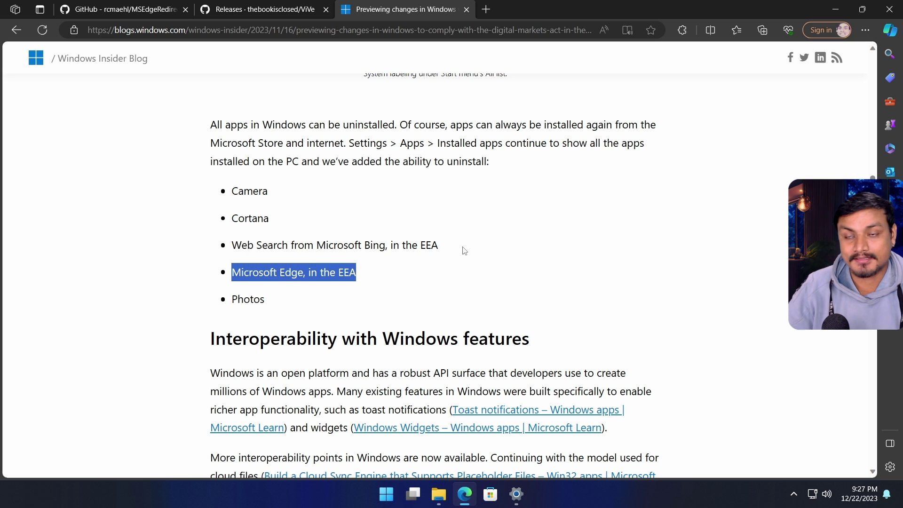
scroll(449, 275, up, 4)
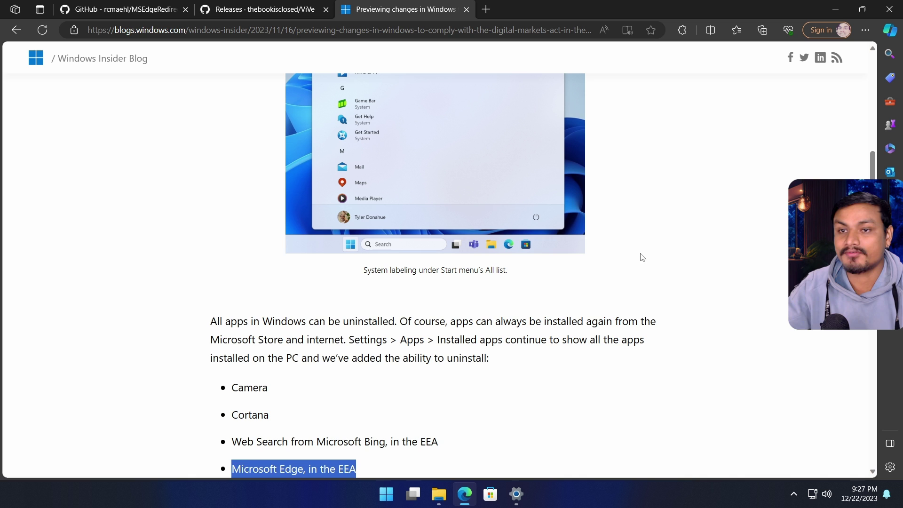
scroll(649, 225, up, 7)
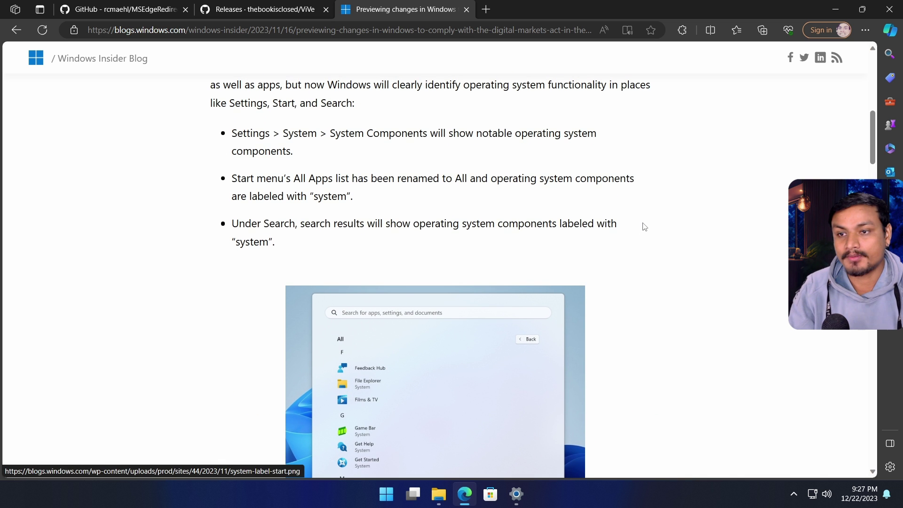
scroll(602, 233, down, 3)
scroll(586, 238, down, 5)
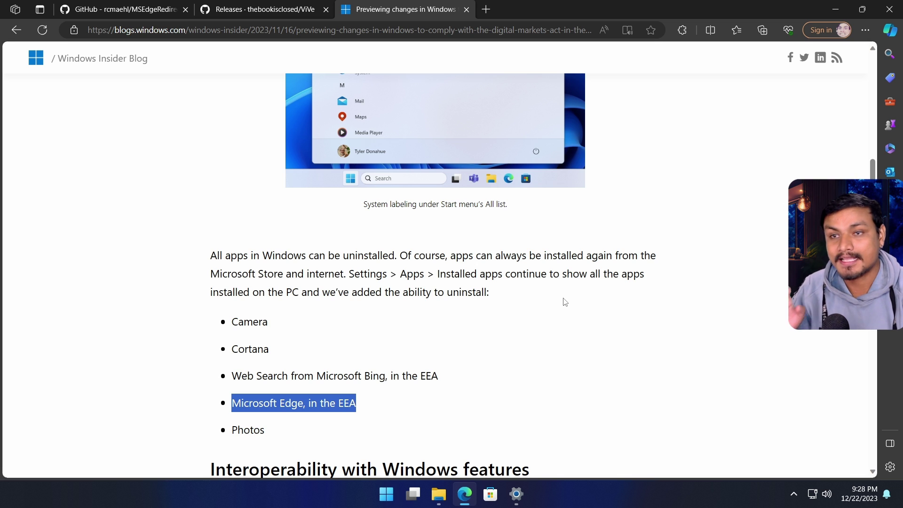
scroll(475, 248, up, 10)
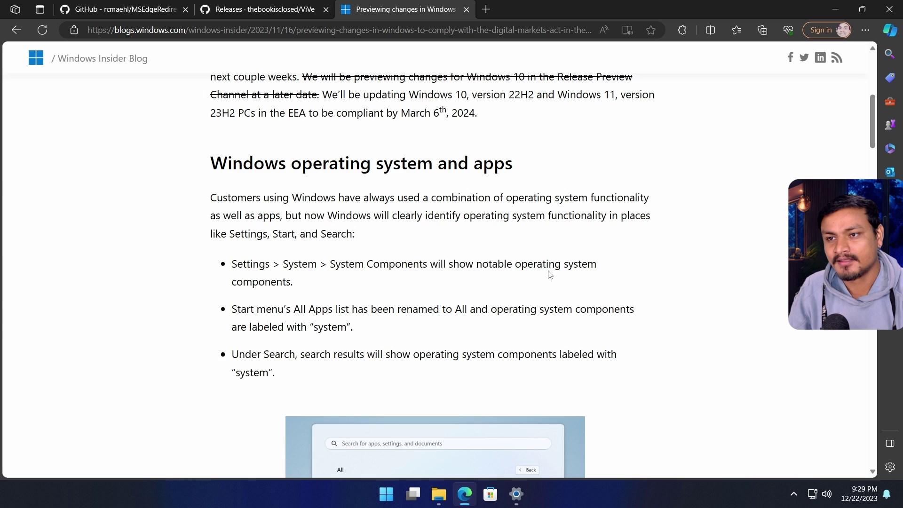
scroll(489, 250, up, 7)
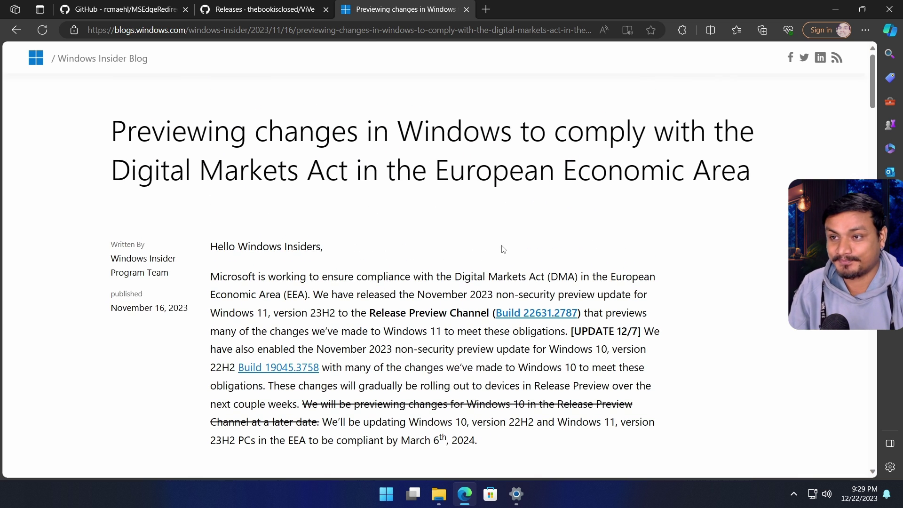
- Switch to the MSEdgeRedirect GitHub tab and read the README down to Downloads and Package Managers
click(147, 18)
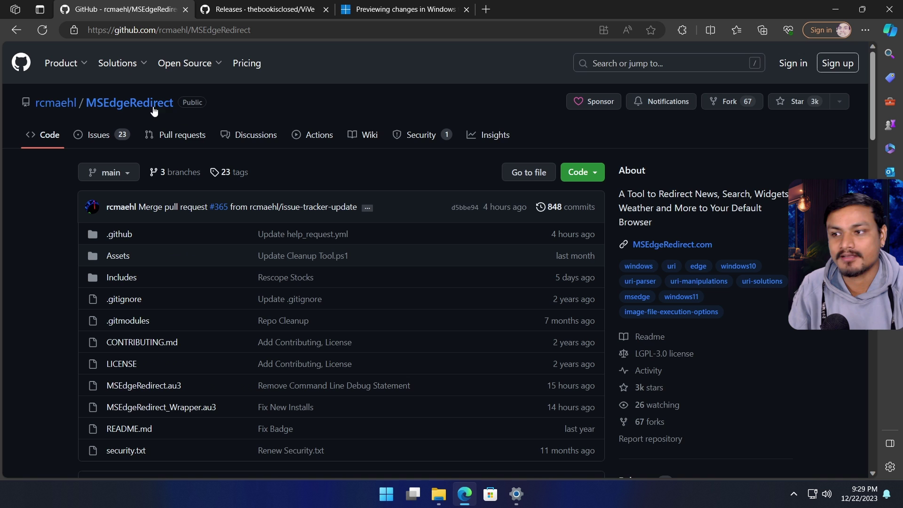
scroll(458, 171, down, 7)
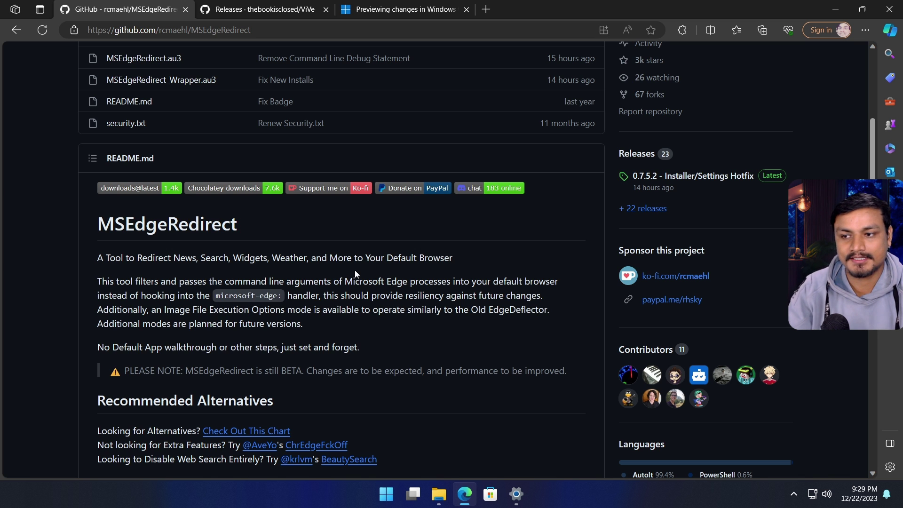
scroll(442, 325, down, 3)
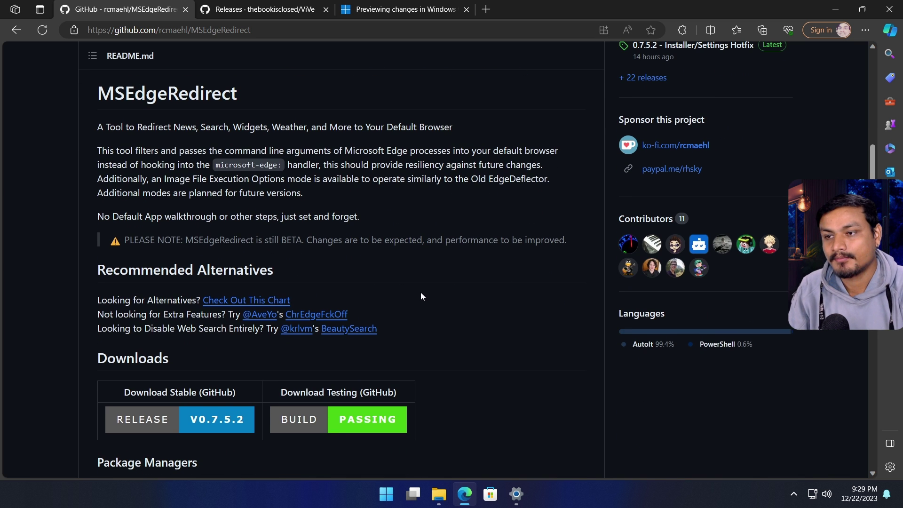
scroll(464, 278, down, 4)
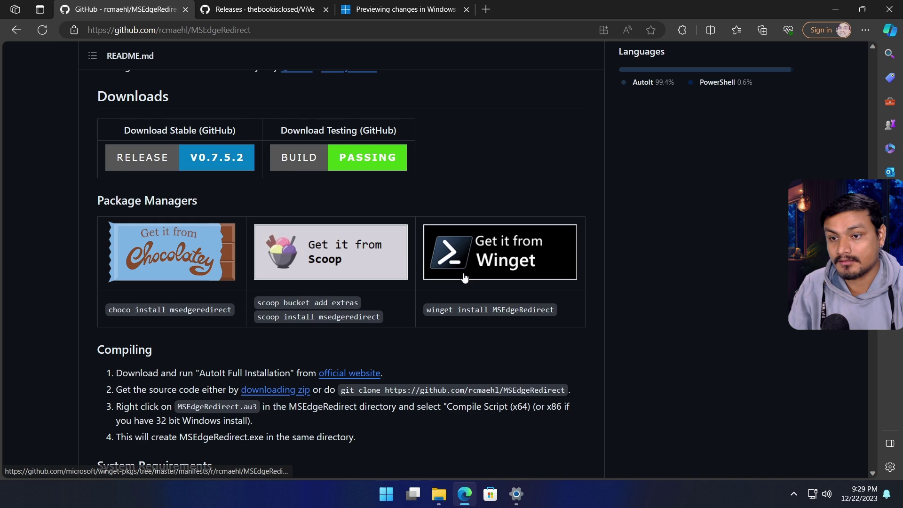
scroll(564, 275, up, 4)
scroll(600, 266, up, 2)
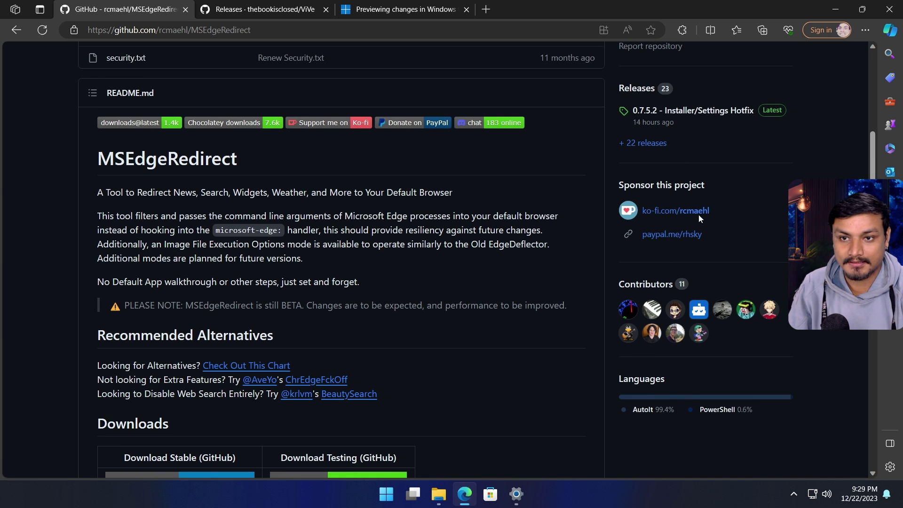
- Open the 0.7.5.2 Installer/Settings Hotfix release notes and read through the install steps
click(693, 111)
scroll(254, 188, down, 10)
scroll(250, 197, up, 2)
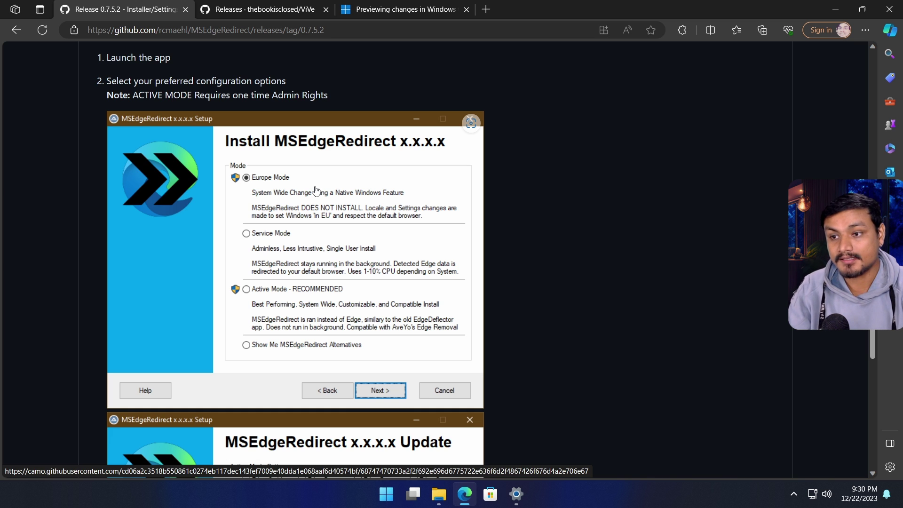
scroll(315, 191, down, 15)
scroll(311, 303, up, 7)
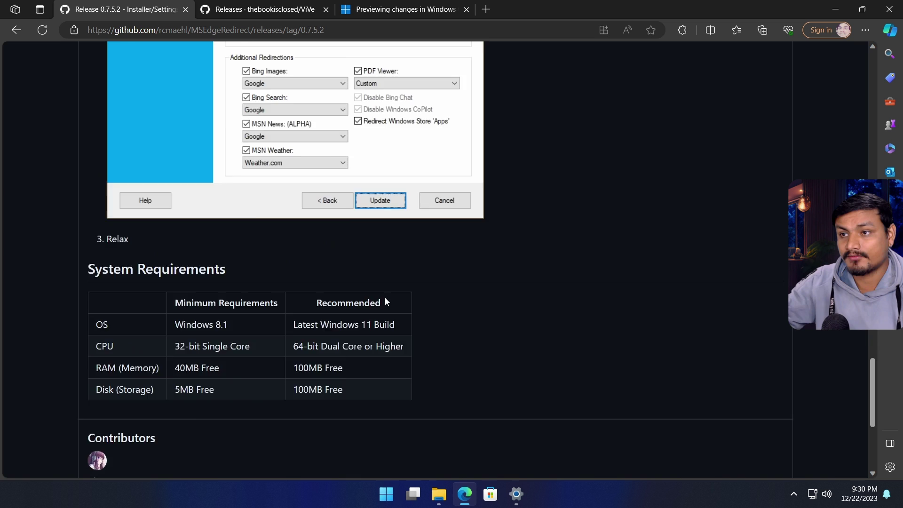
scroll(279, 211, down, 7)
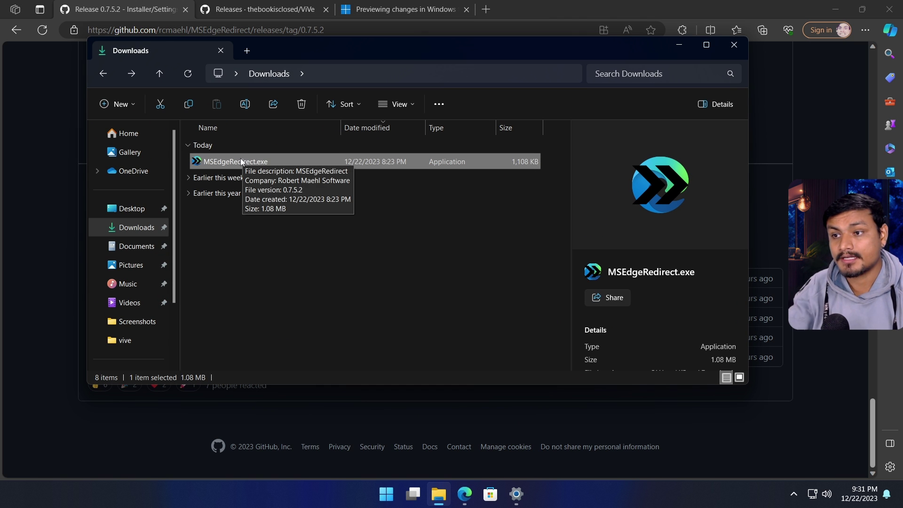
- Launch MSEdgeRedirect.exe, accept the license, and select Europe Mode as the install mode
double_click(258, 159)
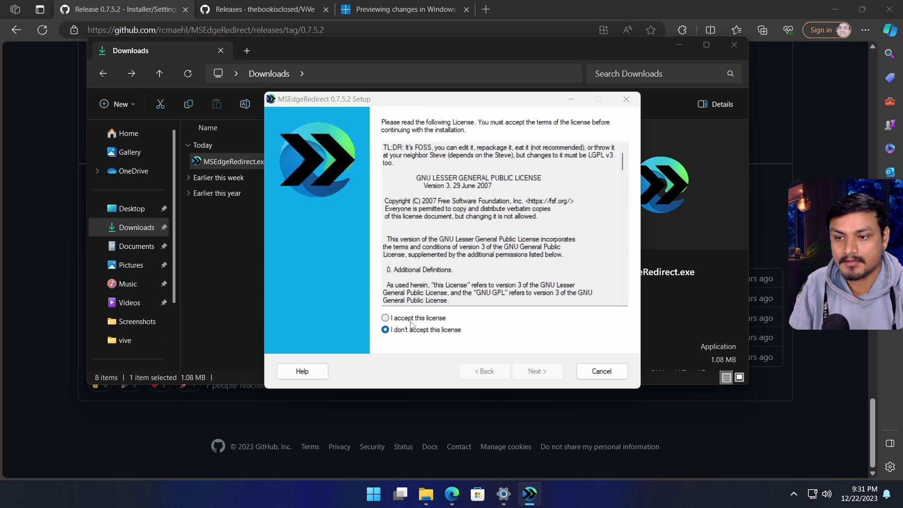
click(410, 319)
click(531, 365)
drag(447, 104, 388, 110)
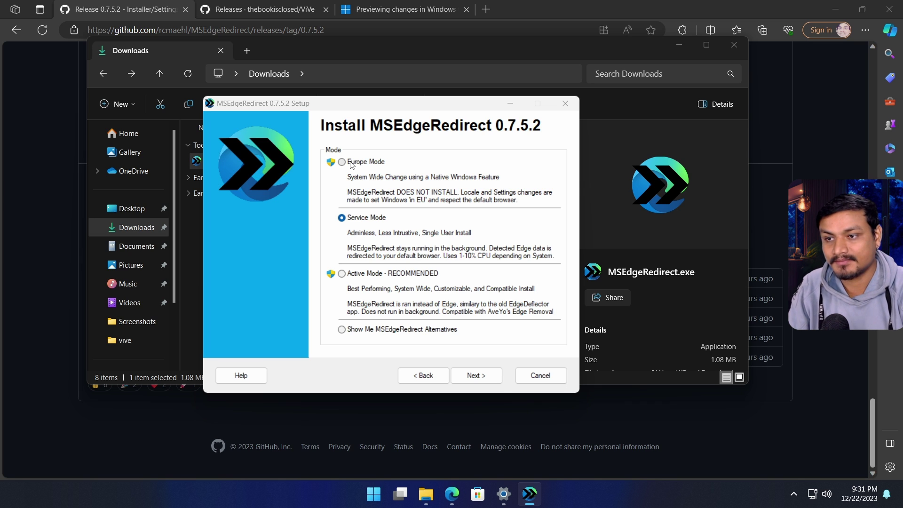
click(341, 163)
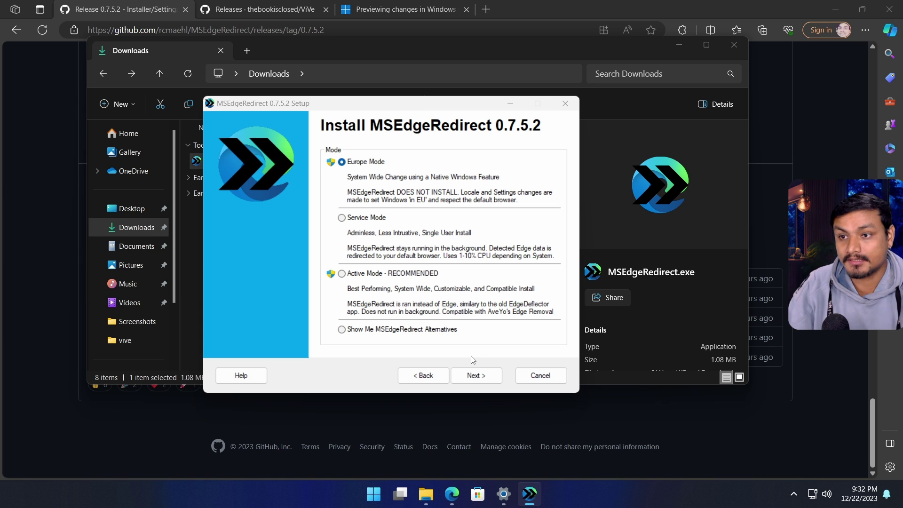
- Continue with Europe Mode and approve the UAC prompt to reach Configure European Country
click(476, 375)
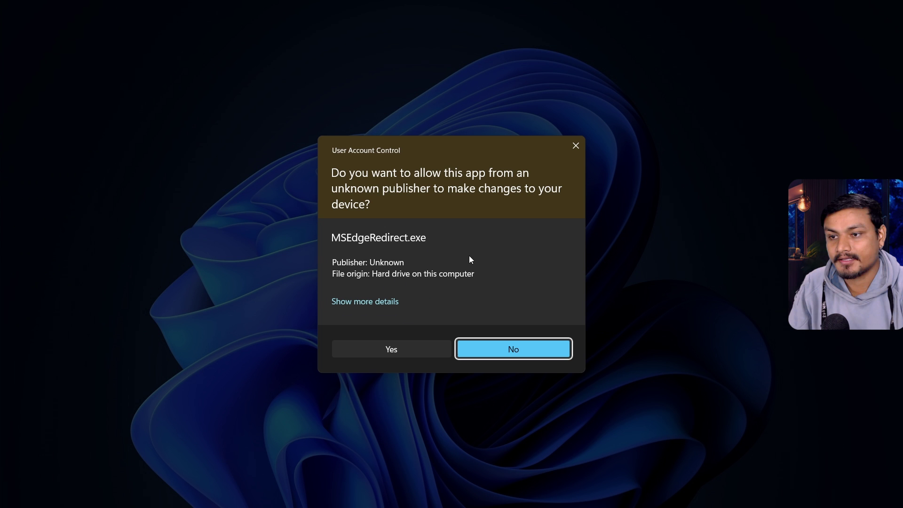
click(397, 351)
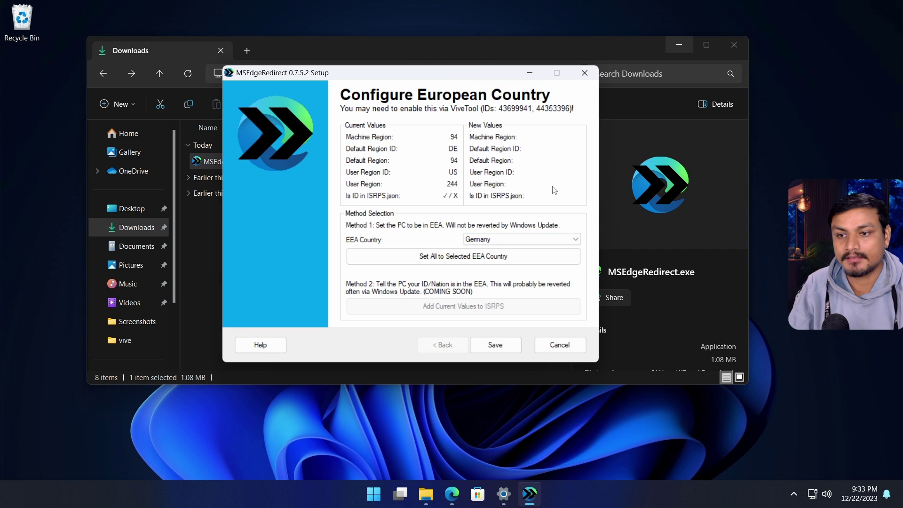
- Apply Germany's region values (DE, 94), keep Germany as EEA country, save, and close setup
click(437, 262)
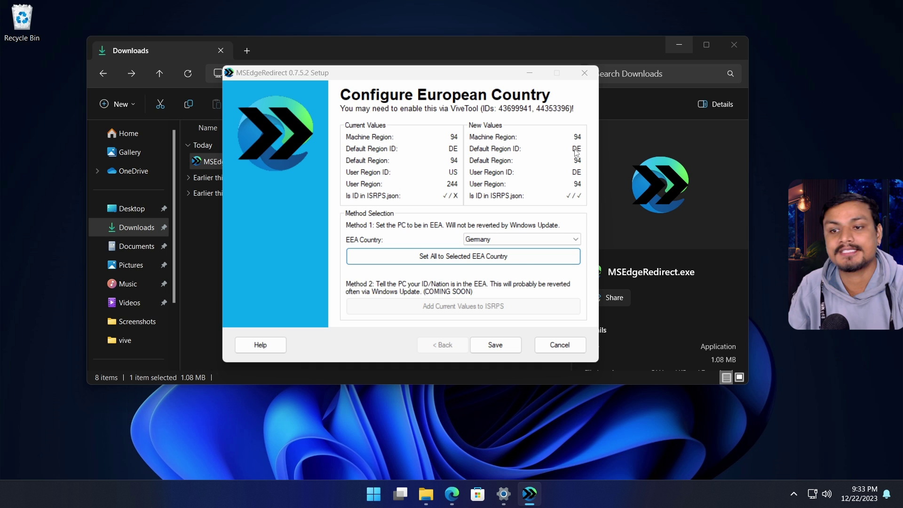
click(520, 240)
click(518, 238)
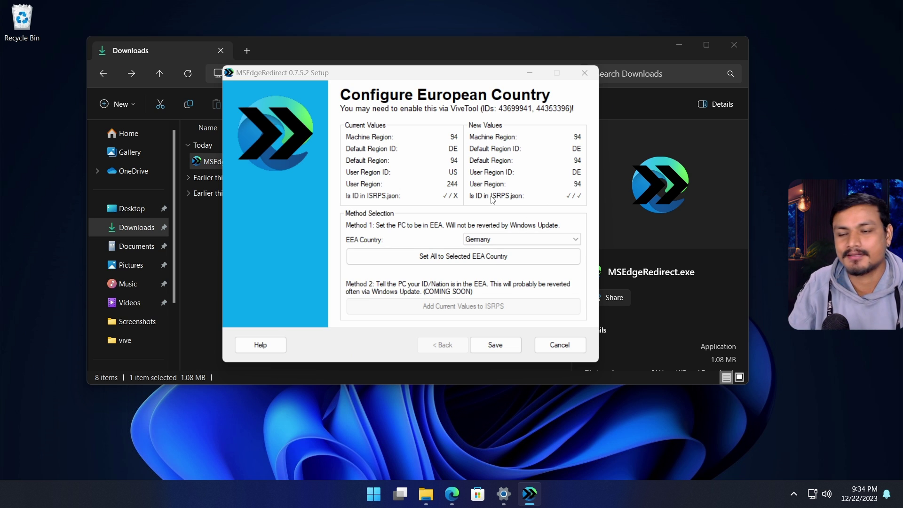
click(499, 343)
click(534, 286)
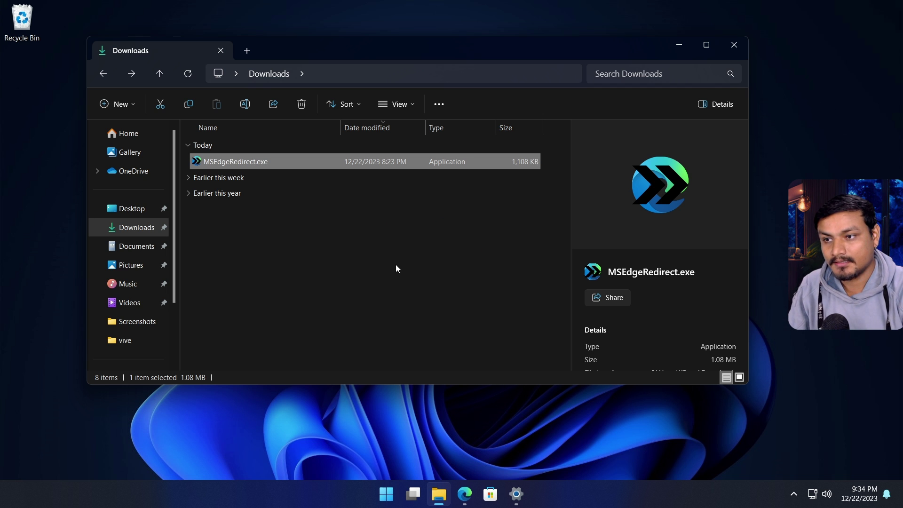
- Run MSEdgeRedirect.exe as administrator, approve UAC, and accept the licence to reach the next page
right_click(269, 162)
click(302, 187)
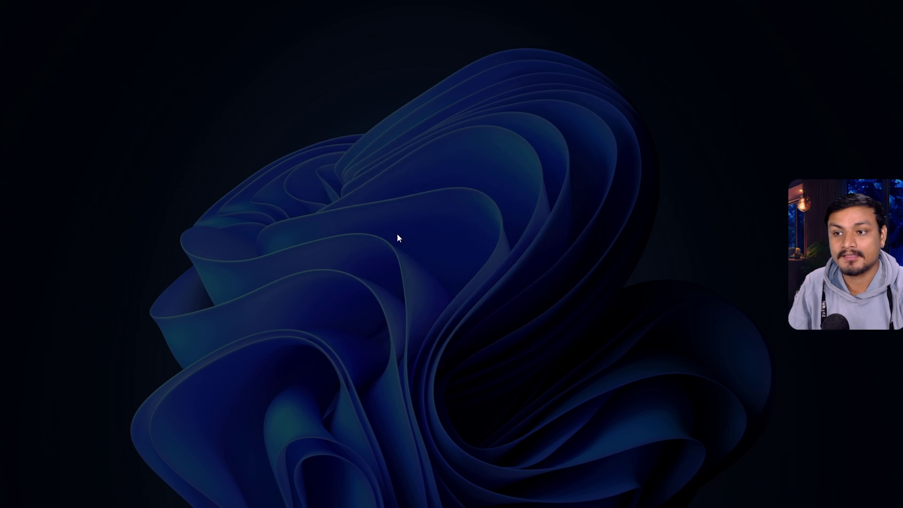
click(421, 357)
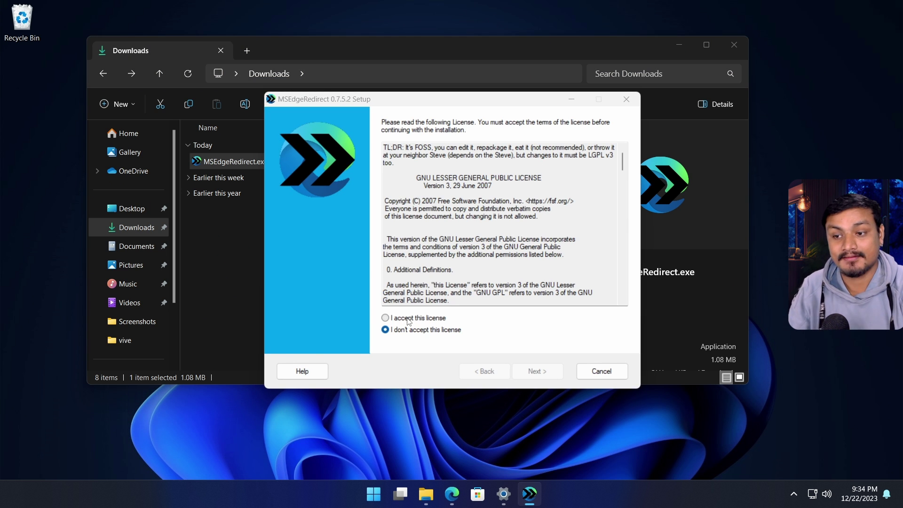
click(385, 318)
click(536, 371)
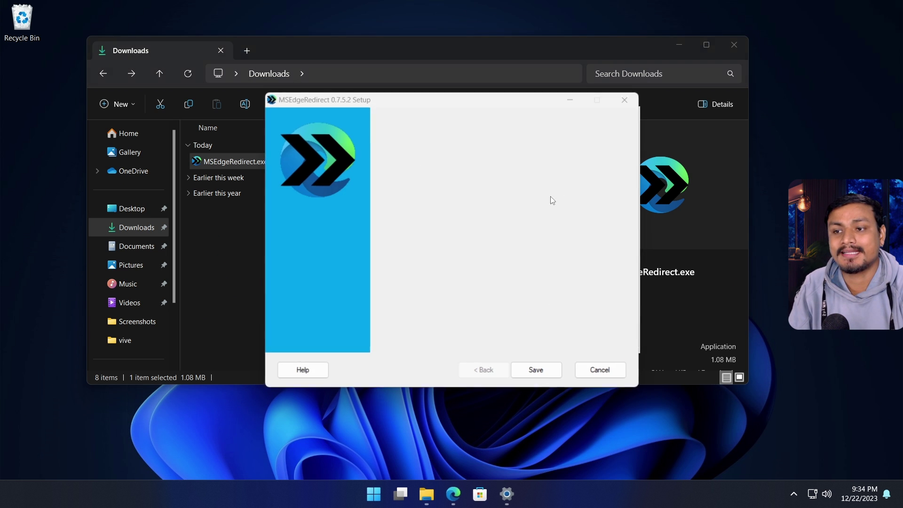
drag(464, 100, 446, 83)
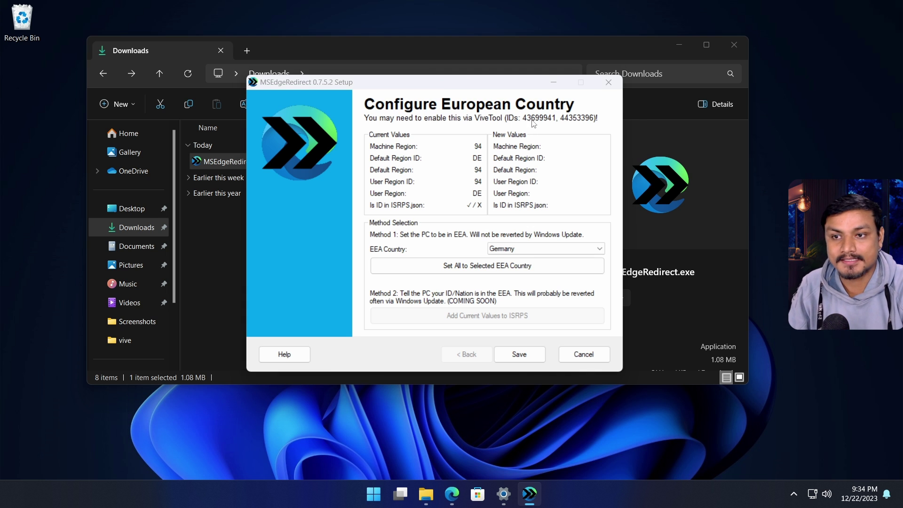
- Review the ViVe releases page on GitHub, then minimize Edge and open the Start menu
click(458, 50)
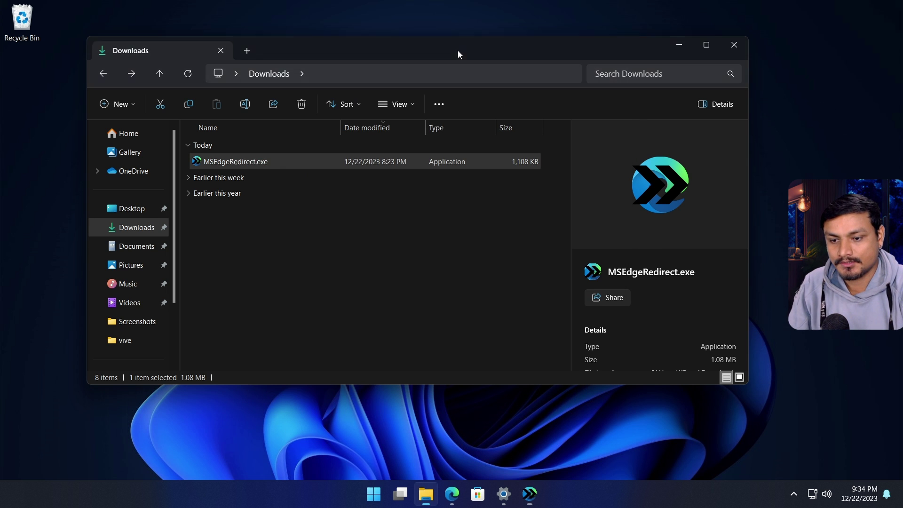
click(454, 492)
click(257, 10)
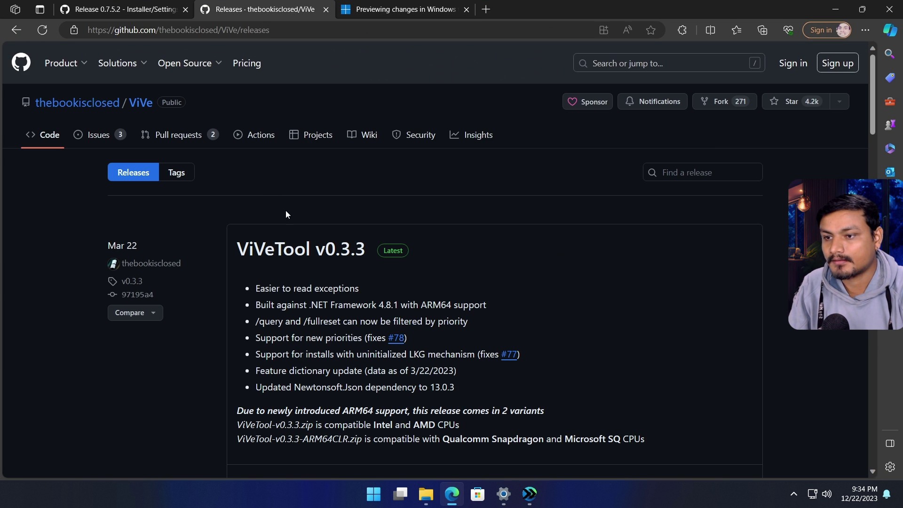
scroll(286, 214, down, 5)
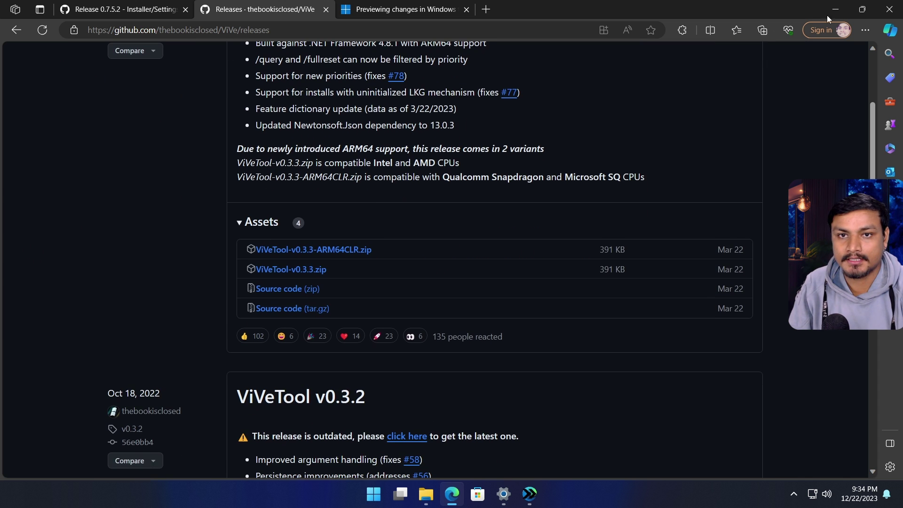
click(833, 11)
click(374, 493)
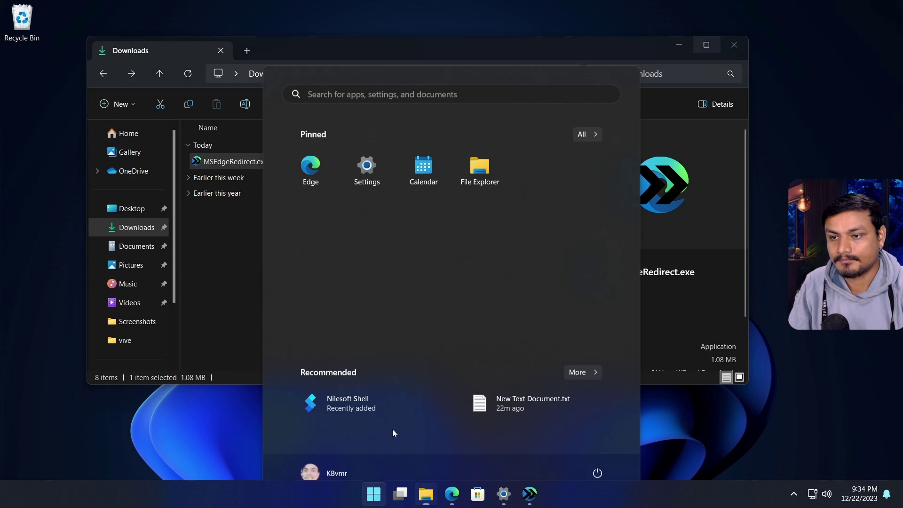
- Browse to Local Disk (C:), select the vive folder, and start a Windows search
click(232, 267)
scroll(141, 291, down, 4)
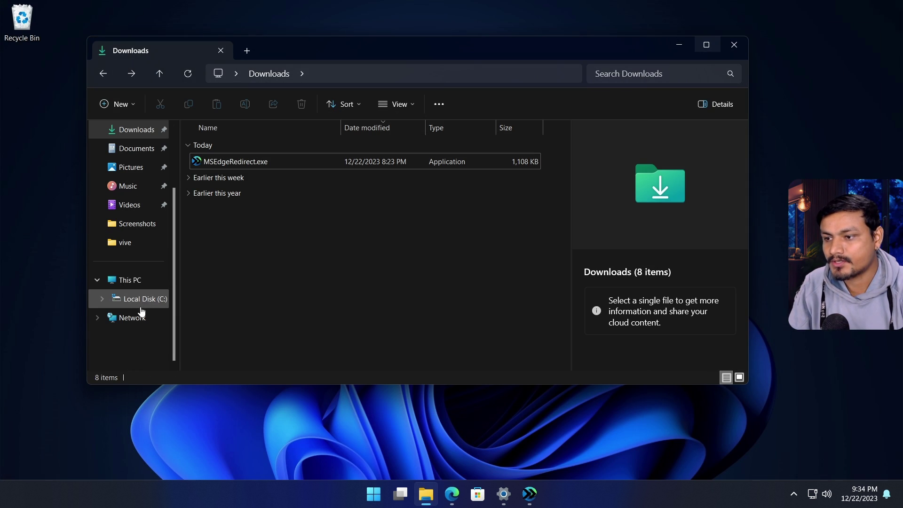
click(141, 299)
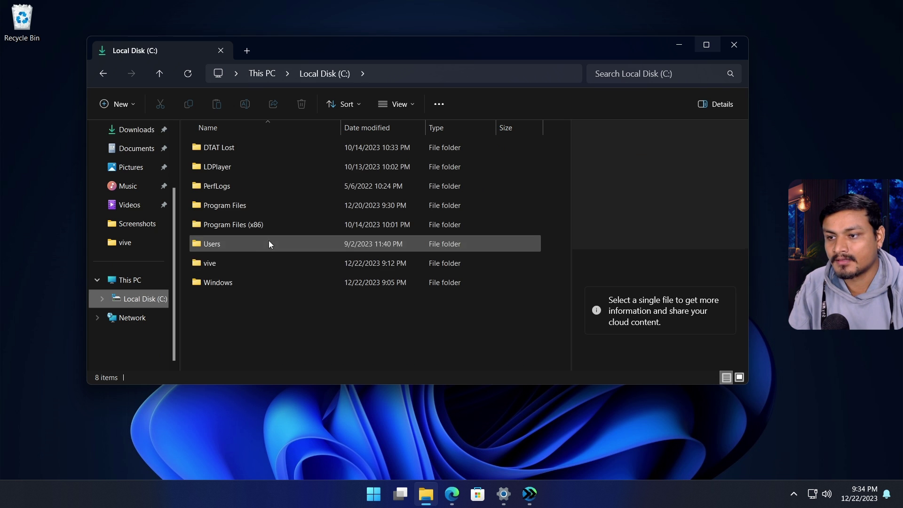
click(221, 266)
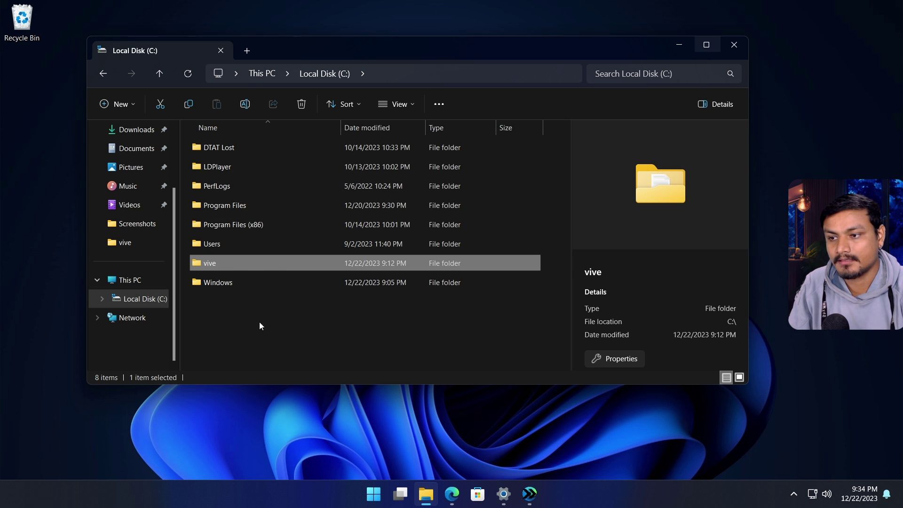
right_click(374, 493)
click(374, 494)
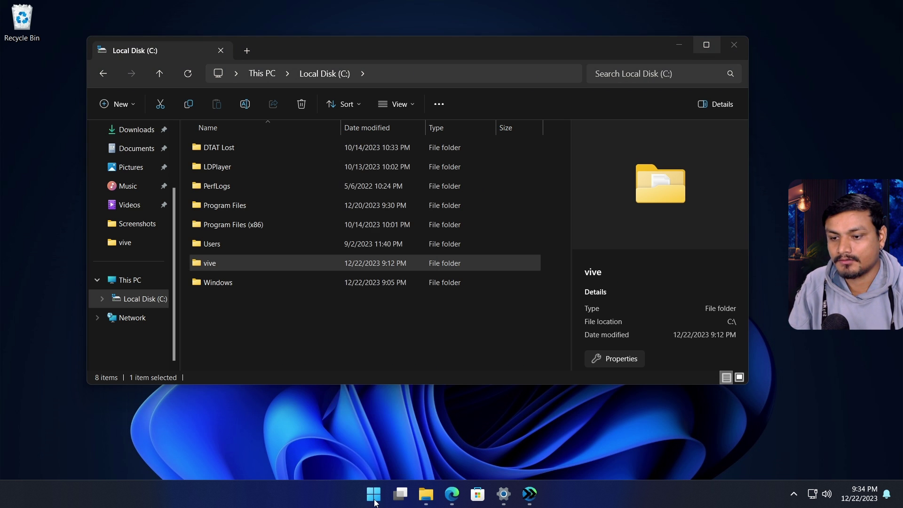
click(376, 496)
click(359, 70)
- Search for cmd and run Command Prompt as administrator
text(cmd)
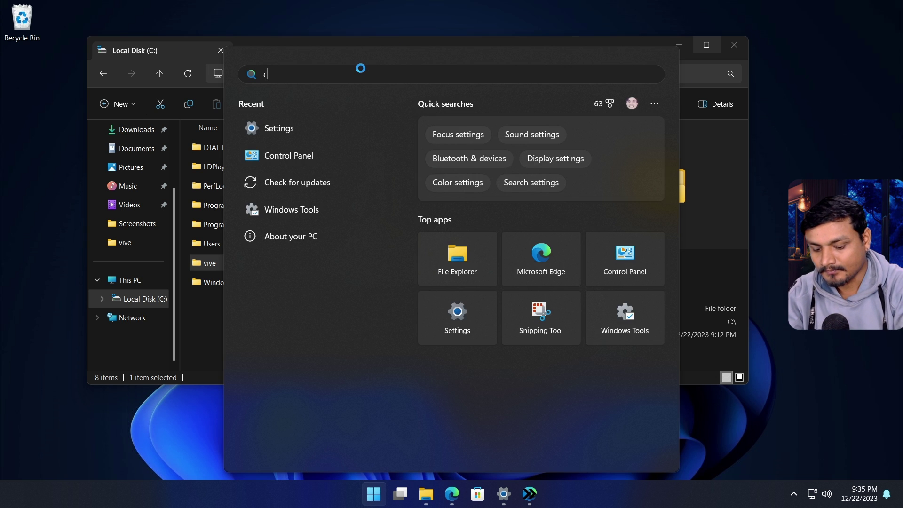
right_click(315, 162)
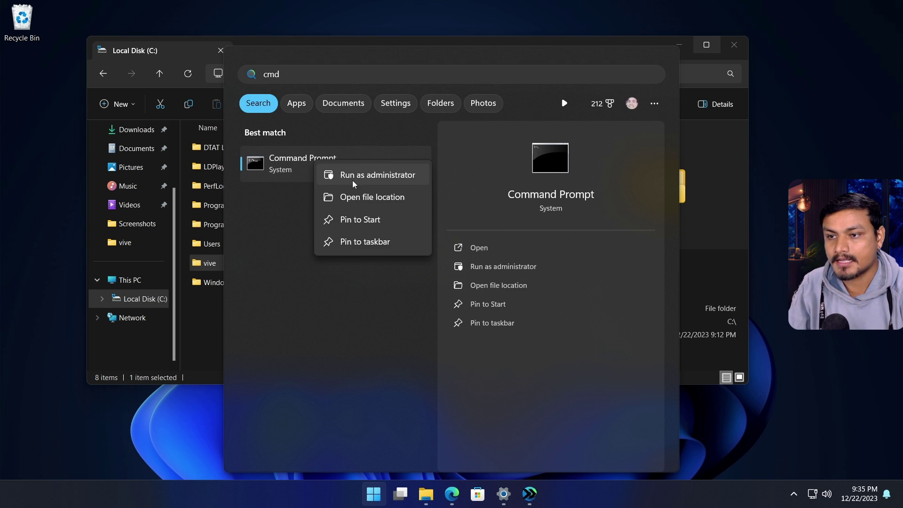
click(355, 180)
click(387, 343)
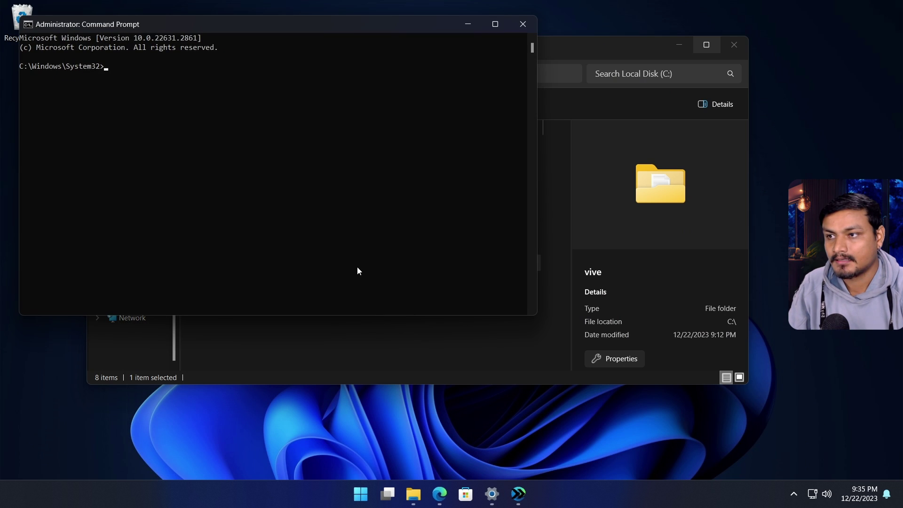
- Open New Text Document.txt from the vive folder in Notepad and cd the console to C:\vive
click(580, 55)
double_click(235, 267)
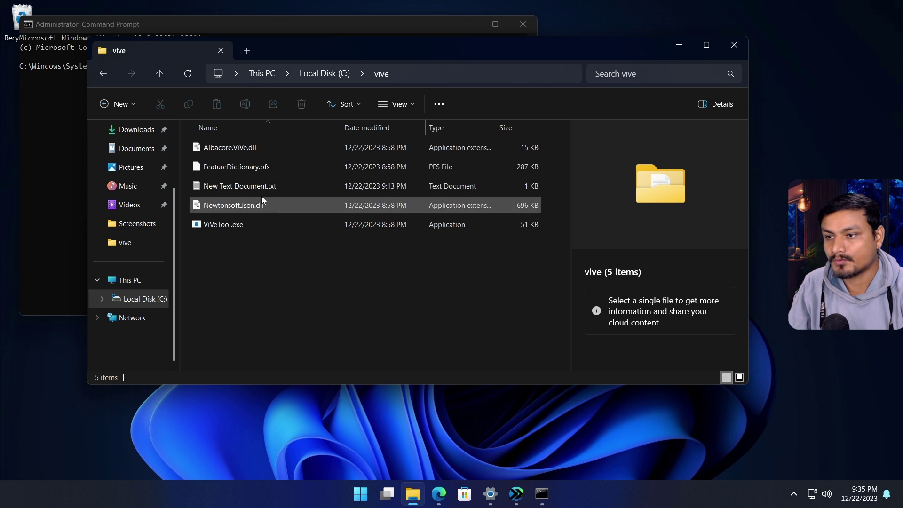
click(251, 185)
double_click(251, 185)
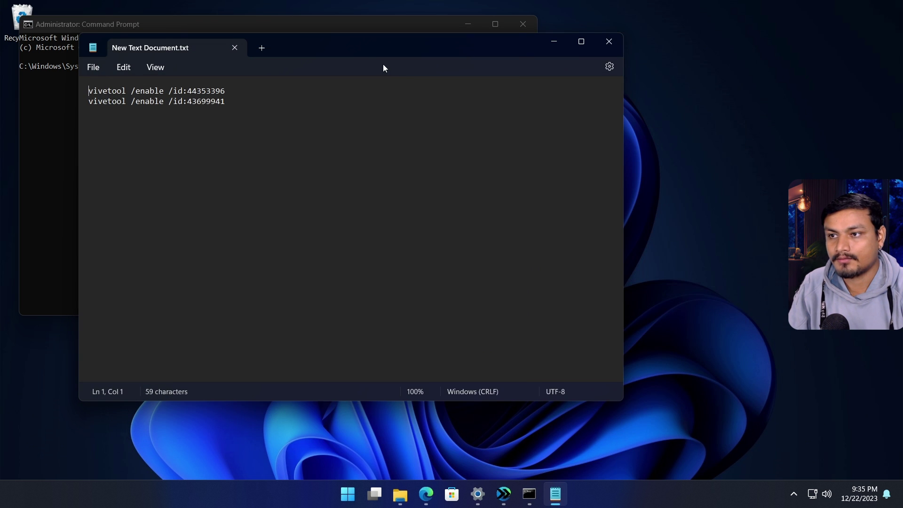
drag(326, 47, 638, 54)
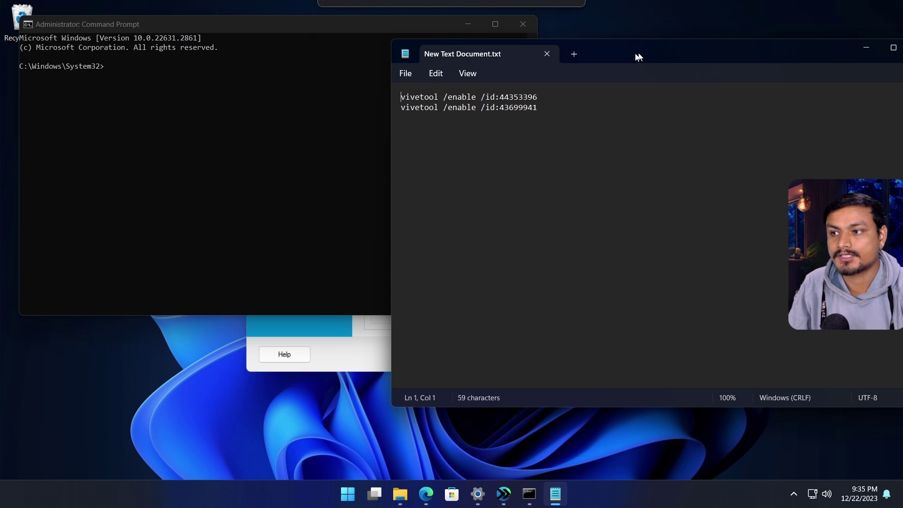
click(138, 83)
click(139, 76)
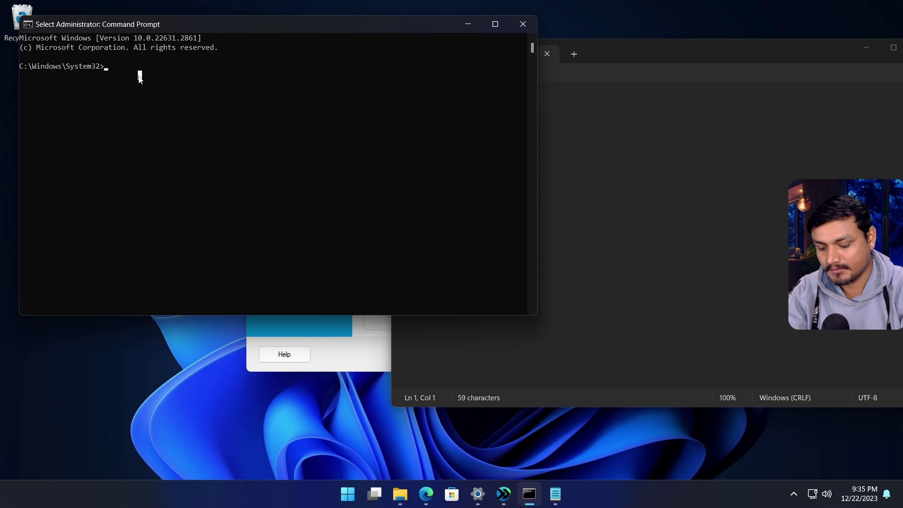
text(cd C:)
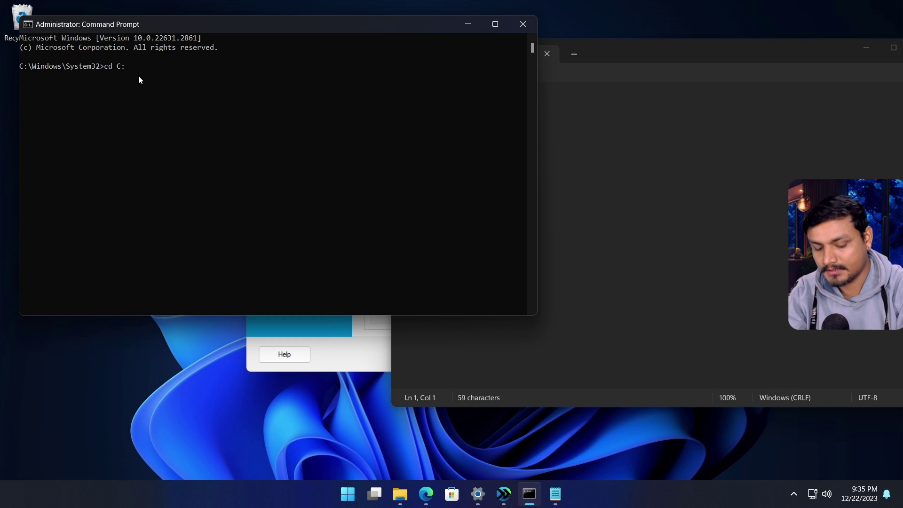
text(\vi)
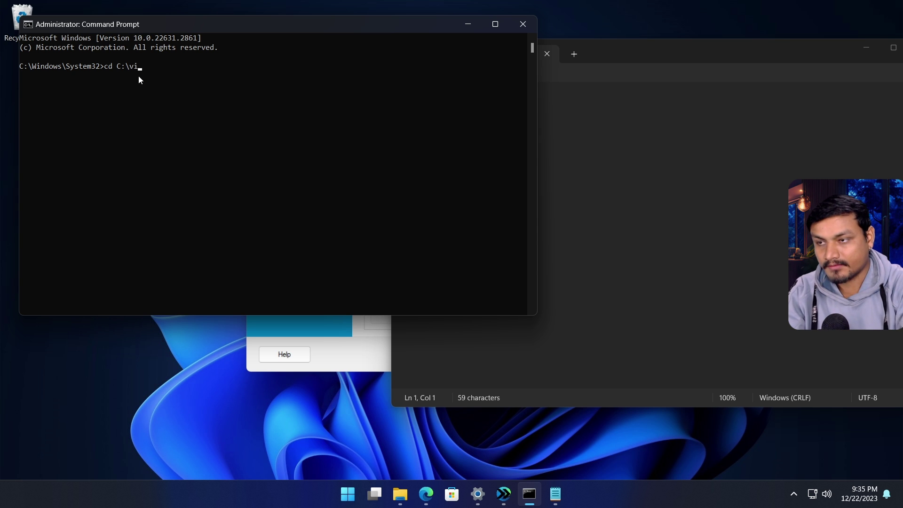
text(ve)
key(Return)
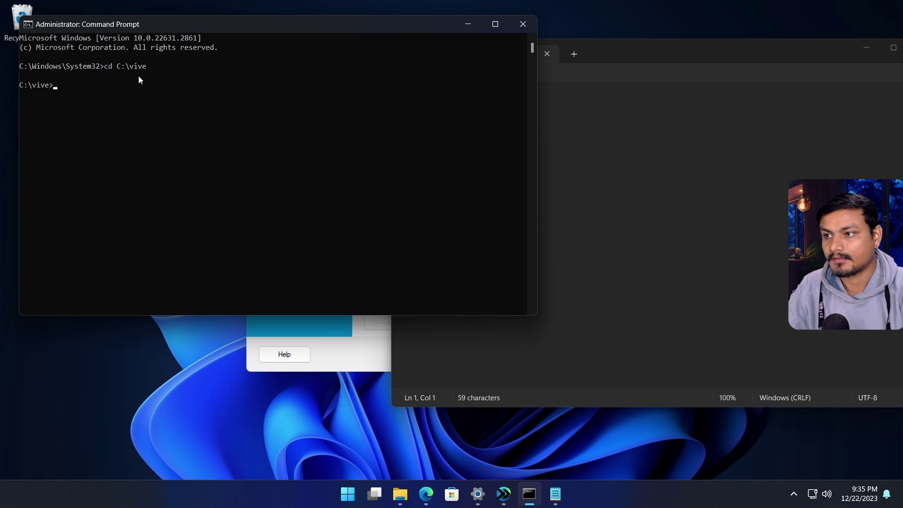
- Copy the first vivetool command from Notepad and run it, enabling feature ID 44353396
click(566, 61)
drag(538, 97, 402, 100)
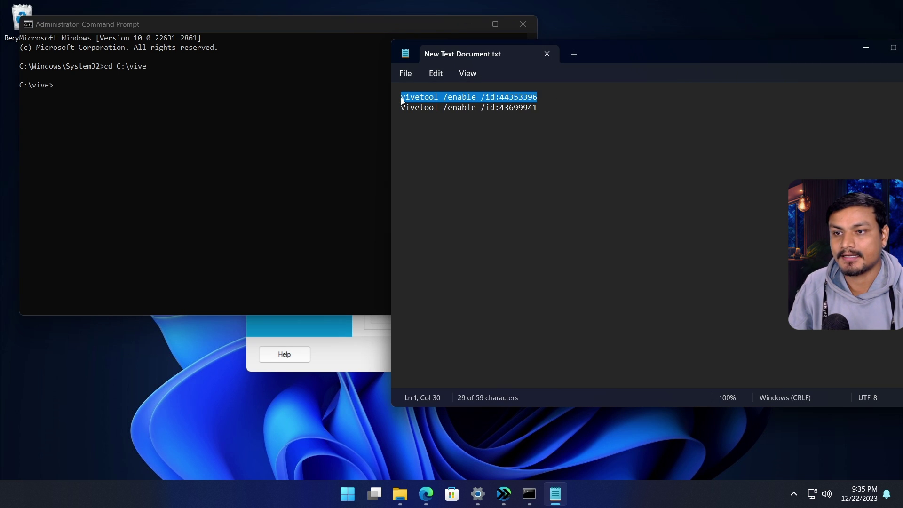
right_click(421, 97)
click(455, 155)
right_click(175, 94)
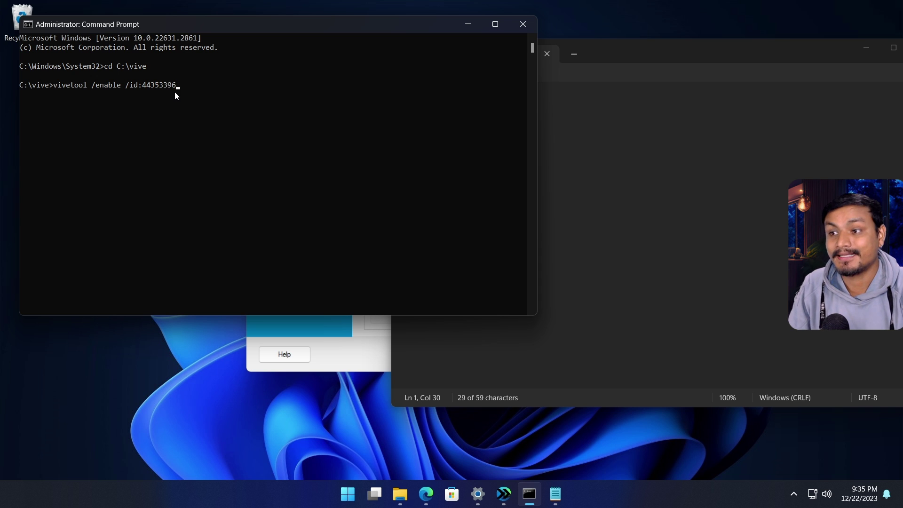
key(Return)
- Copy the second vivetool command and run it, enabling feature ID 43699941
click(545, 108)
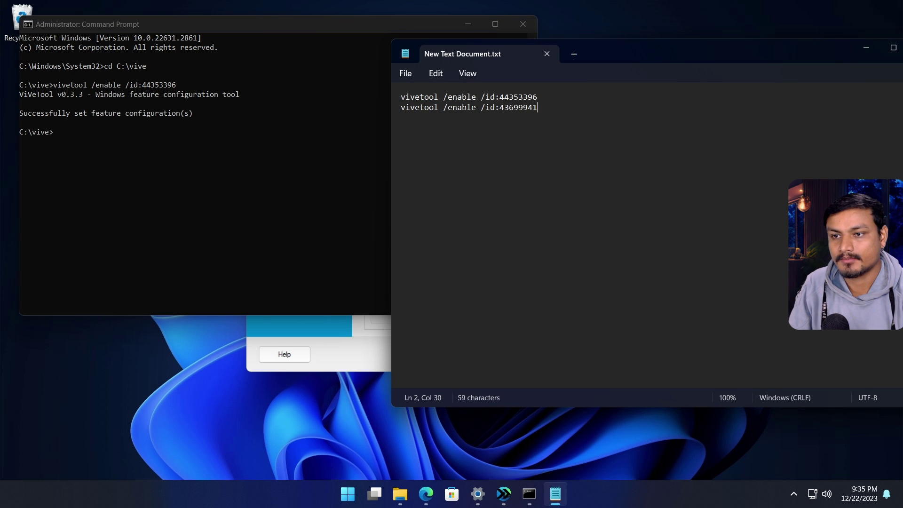
drag(541, 107, 399, 111)
right_click(422, 108)
click(461, 171)
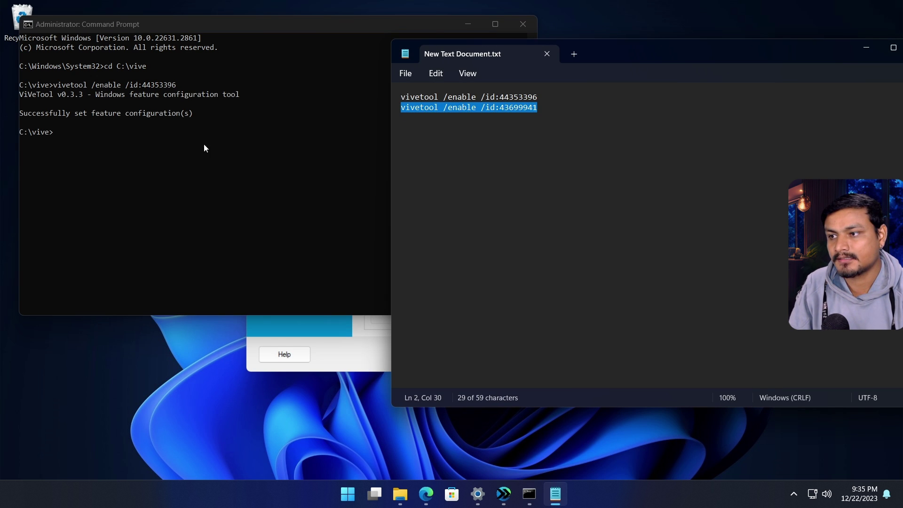
click(149, 147)
right_click(150, 148)
key(Return)
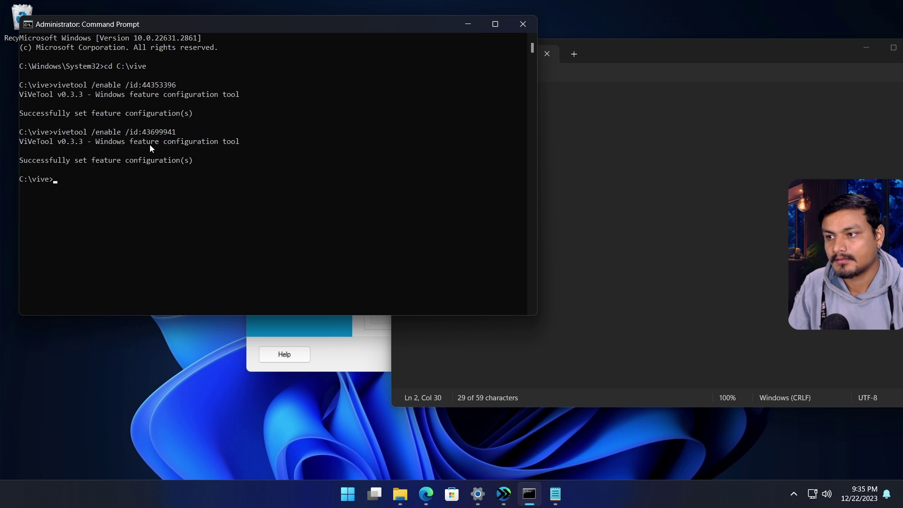
- Close Command Prompt and minimize Notepad to reveal the MSEdgeRedirect setup dialog
click(529, 23)
drag(658, 51, 495, 61)
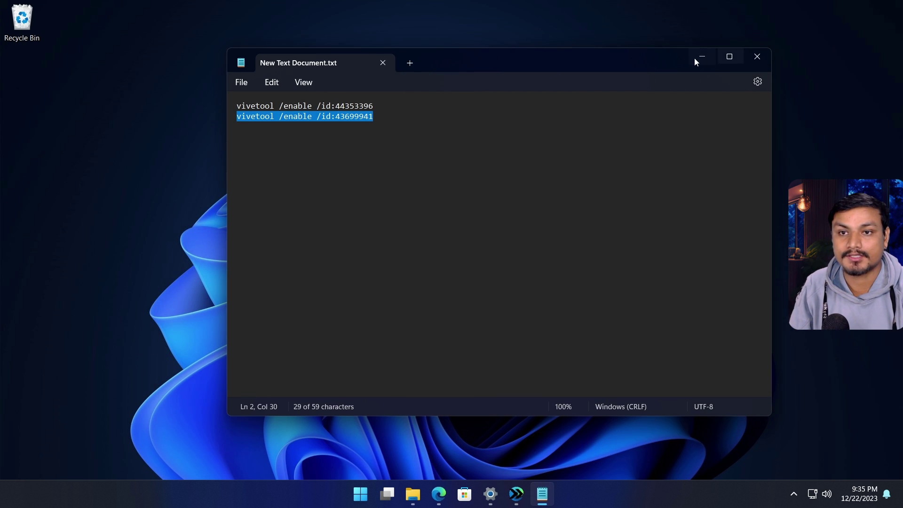
click(695, 57)
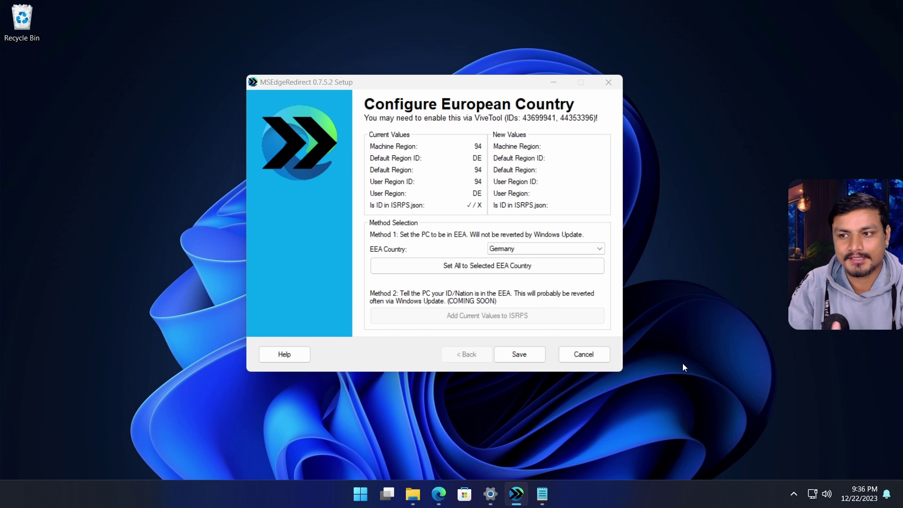
- Glance over the DMA blog post in Edge, then minimize Edge to return to the setup
key(alt+Tab)
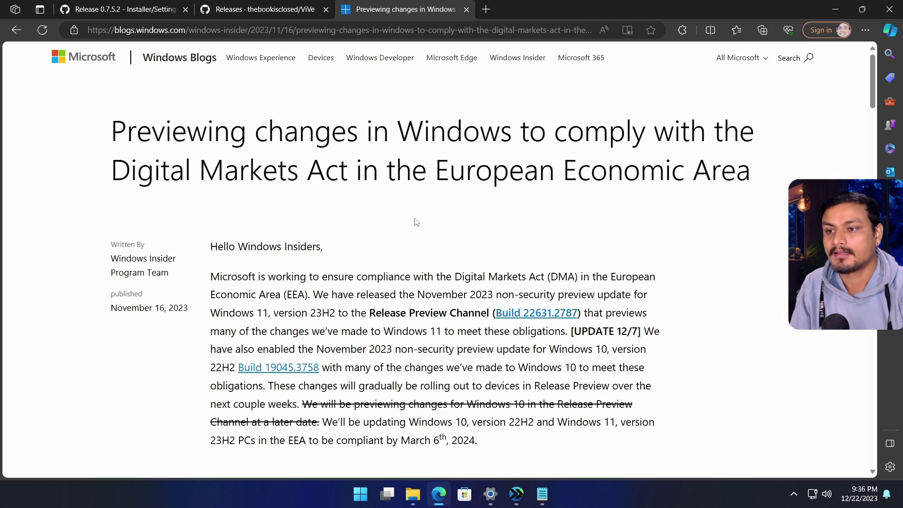
scroll(413, 221, down, 4)
scroll(468, 238, up, 4)
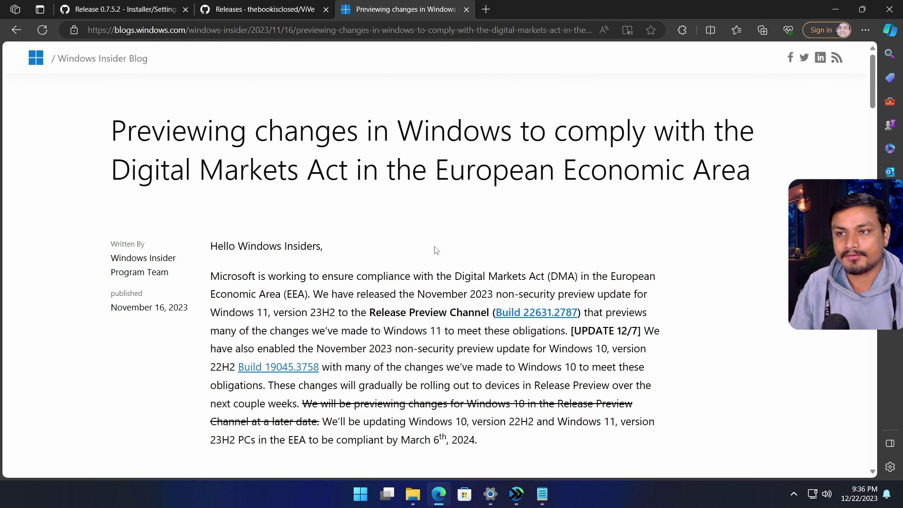
click(832, 10)
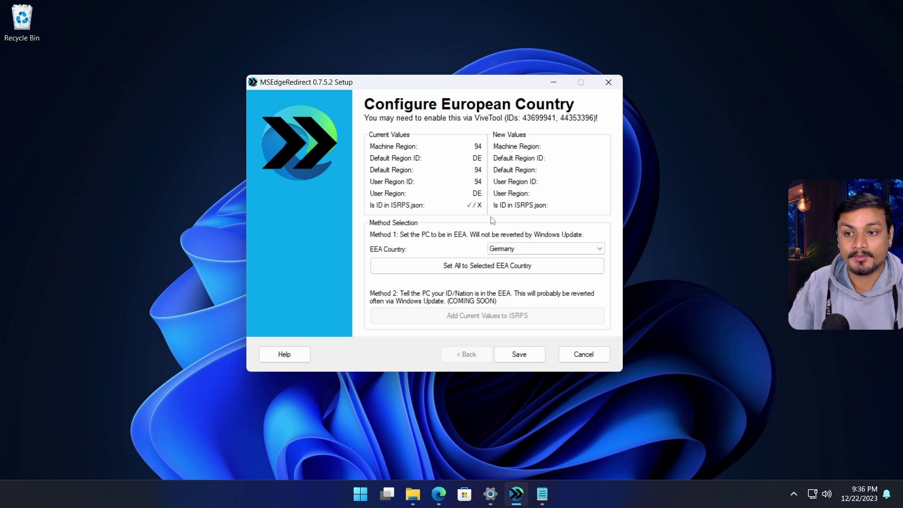
- Close the MSEdgeRedirect setup and open Settings' Installed apps filtered by 'edge'
click(609, 83)
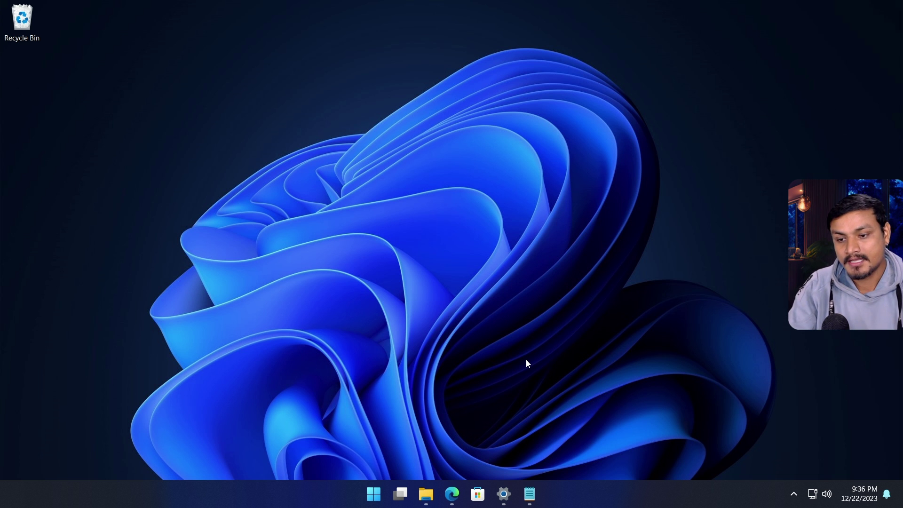
click(374, 494)
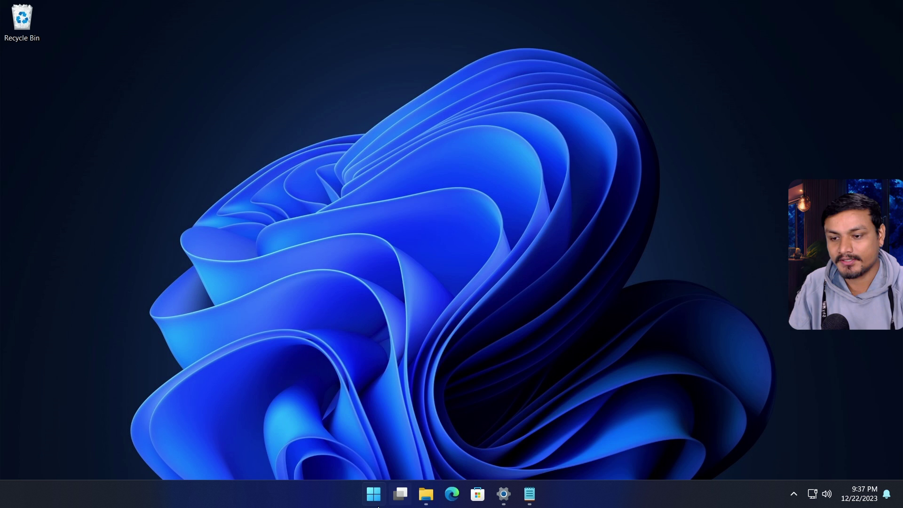
click(377, 503)
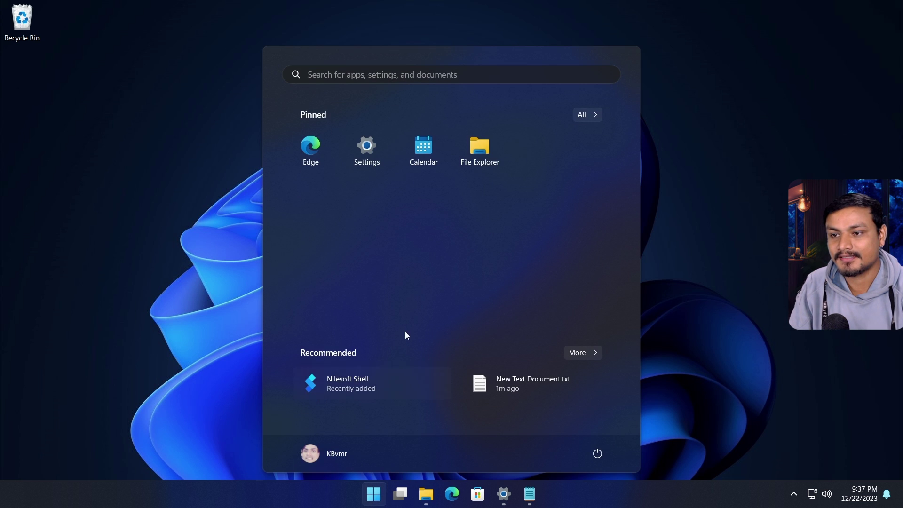
click(393, 76)
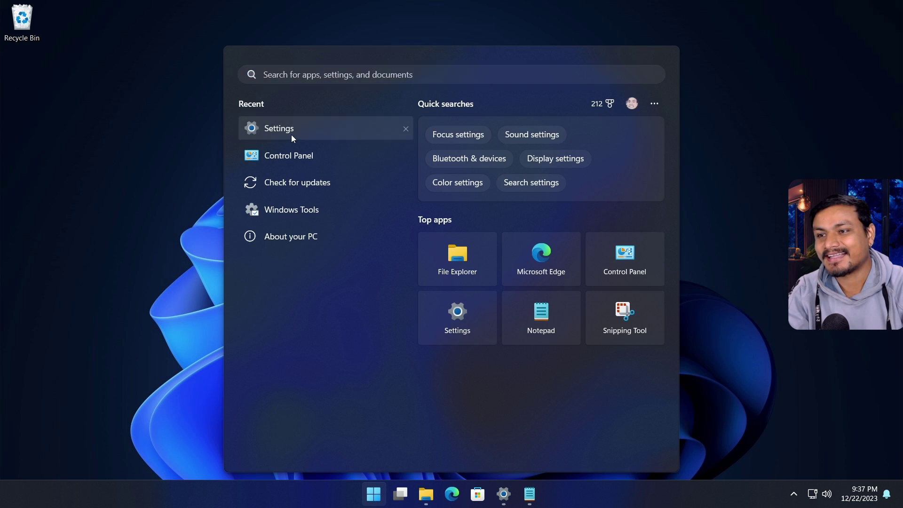
click(291, 134)
- Open the Microsoft Edge entry's options, check the host's Edge shortcut, and return to the VM's Settings
click(466, 172)
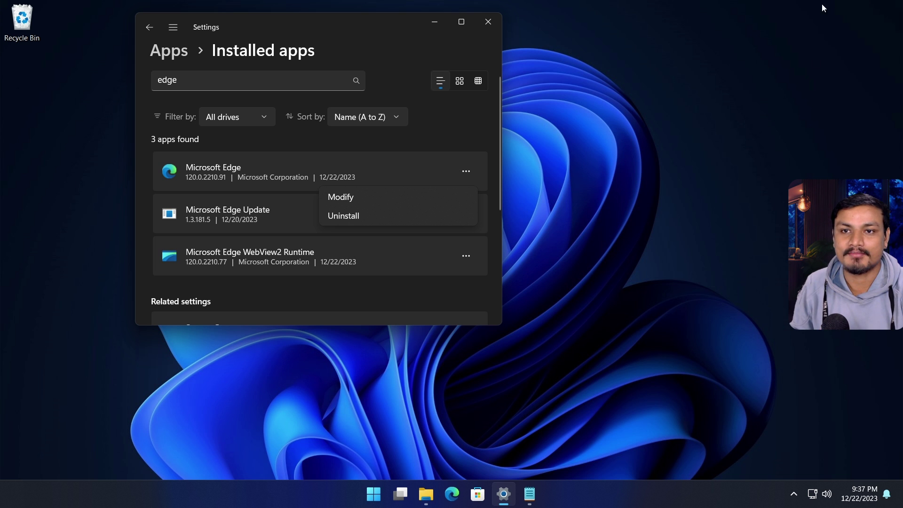
mouse_move(699, 4)
click(798, 3)
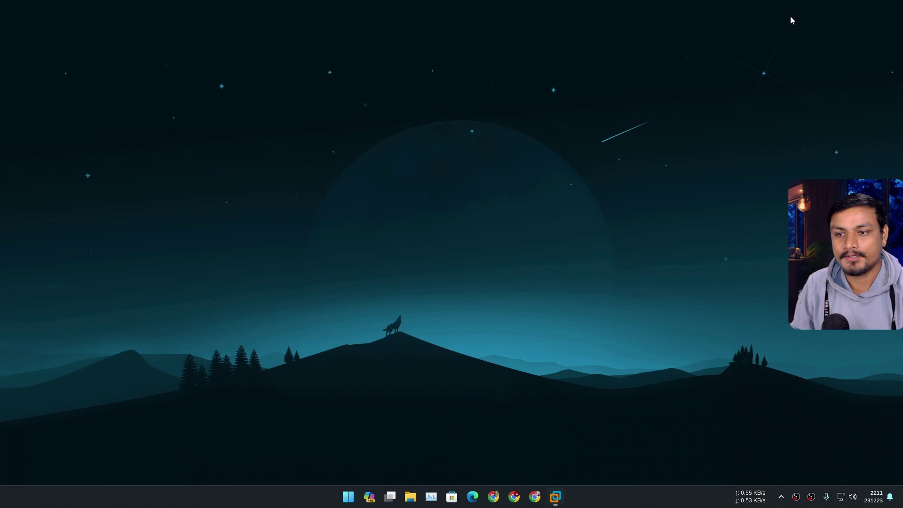
right_click(472, 500)
click(698, 346)
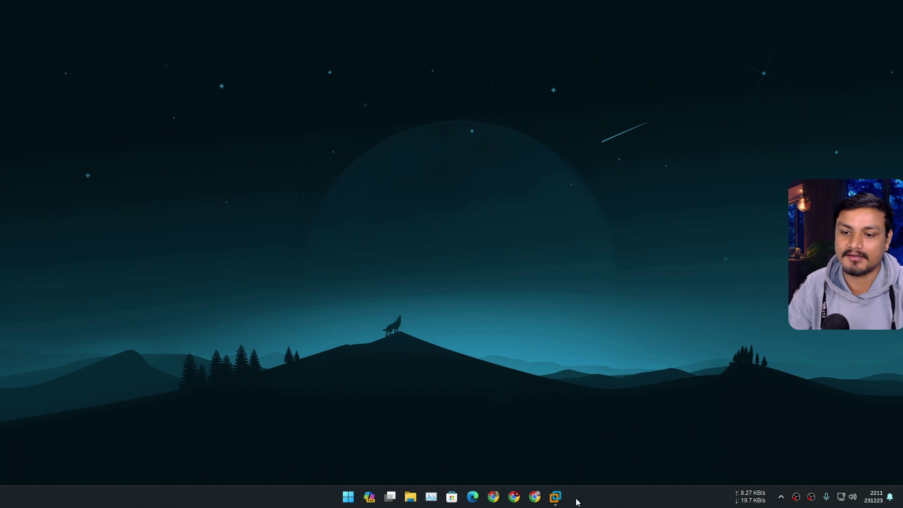
click(560, 504)
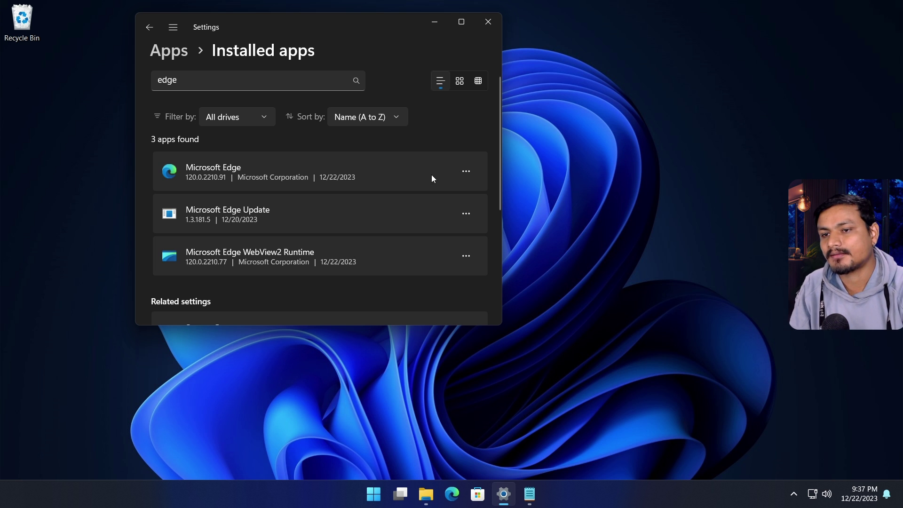
- Start uninstalling Microsoft Edge from Installed apps and grant administrator permission
drag(346, 28, 405, 45)
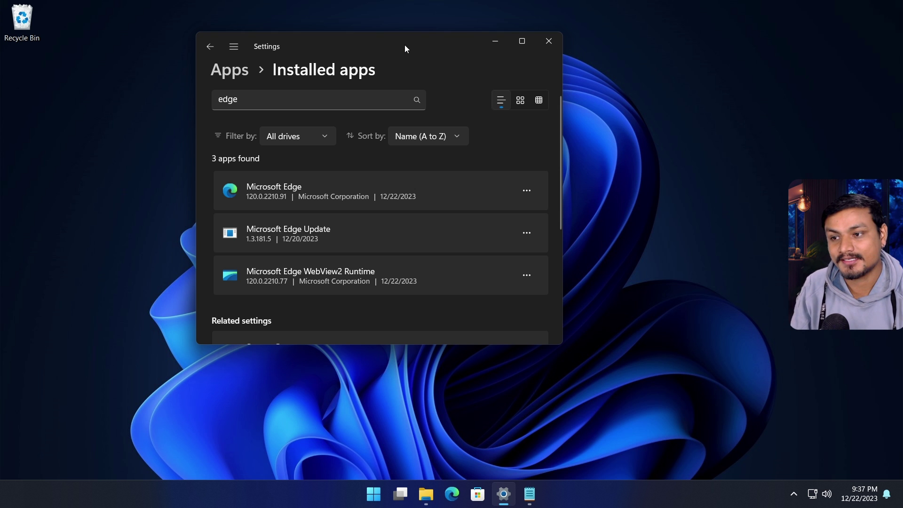
click(526, 190)
click(428, 235)
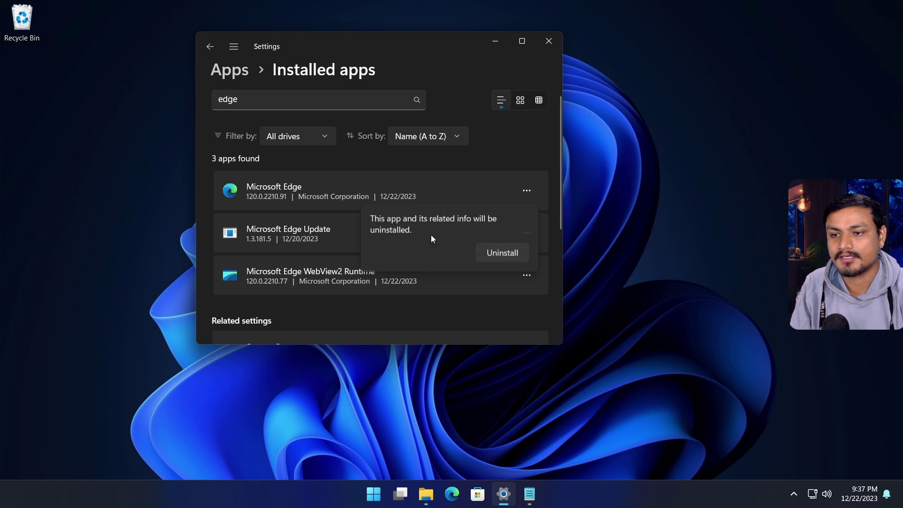
click(496, 257)
click(402, 346)
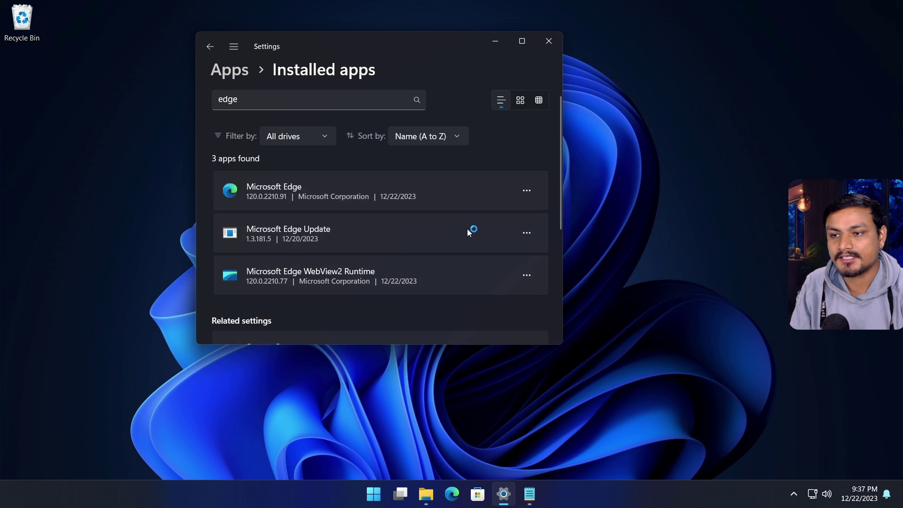
- Try ending the Microsoft Edge processes in Task Manager, dismiss the failure error, and close Task Manager
key(ctrl+shift+Escape)
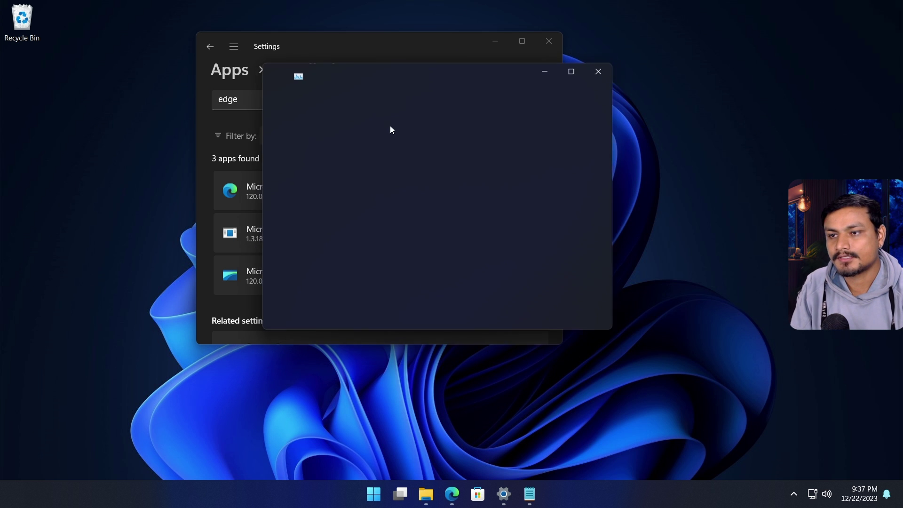
scroll(340, 271, down, 2)
scroll(353, 261, down, 2)
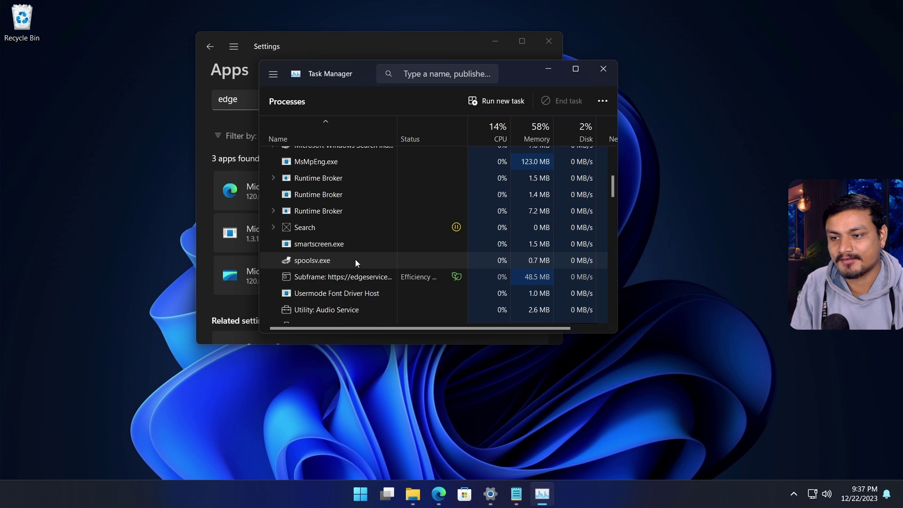
click(346, 244)
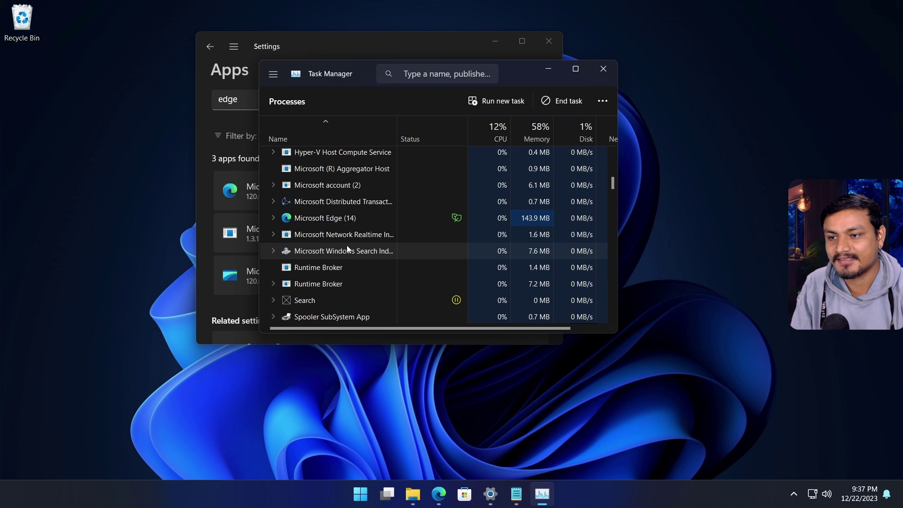
right_click(346, 219)
click(393, 243)
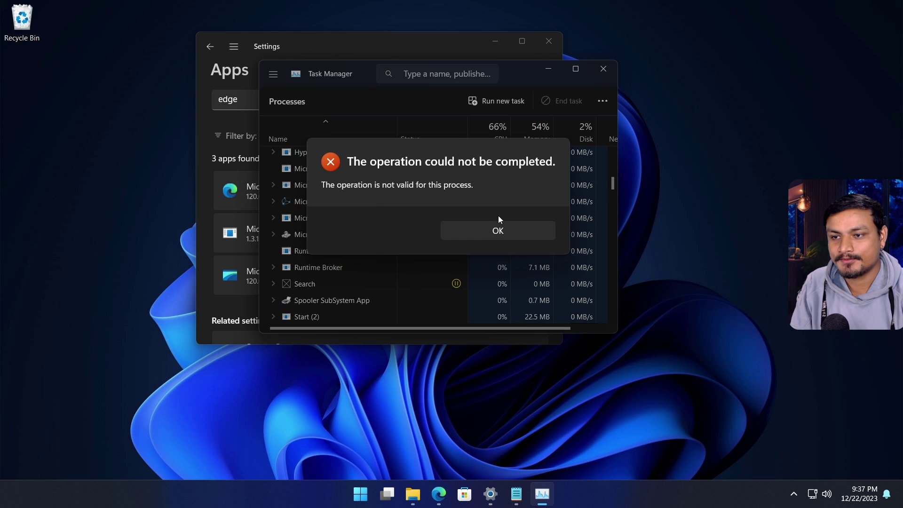
click(495, 226)
click(609, 74)
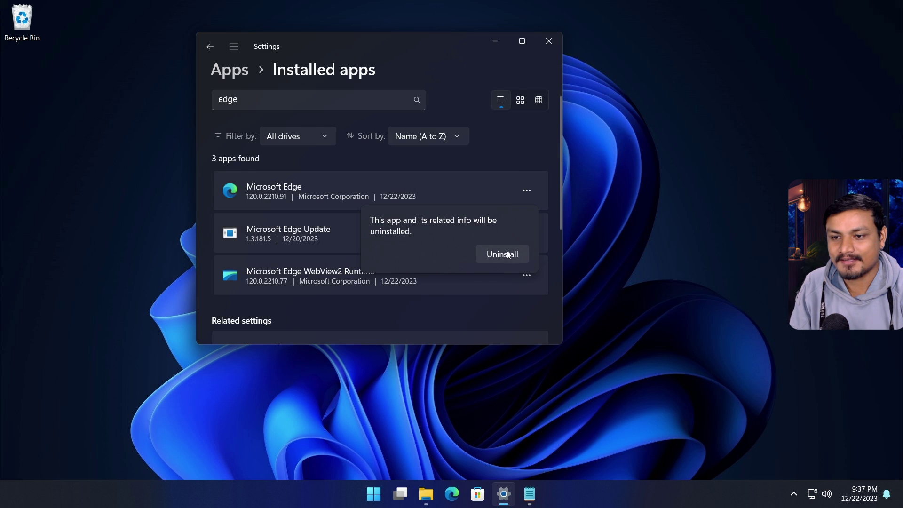
- Uninstall Microsoft Edge with 'Also clear your browsing data' ticked, approving administrator permission
click(500, 254)
click(411, 340)
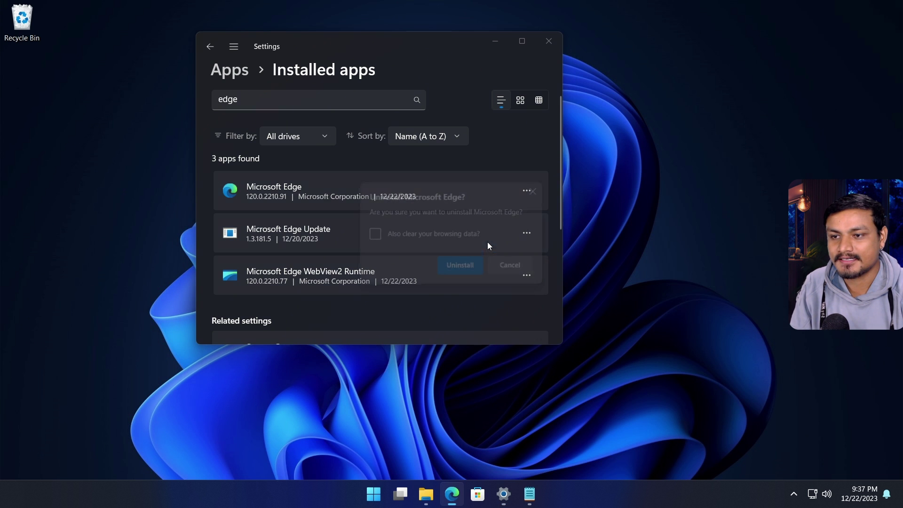
click(417, 237)
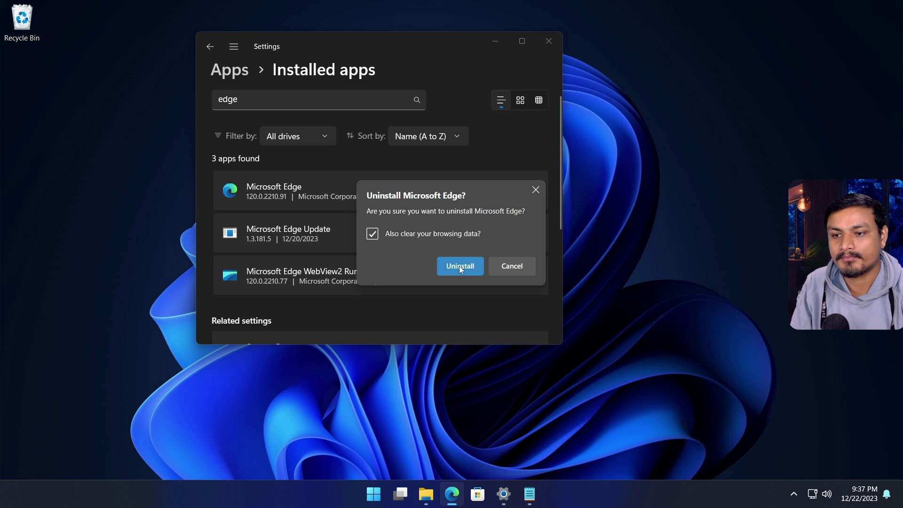
click(460, 266)
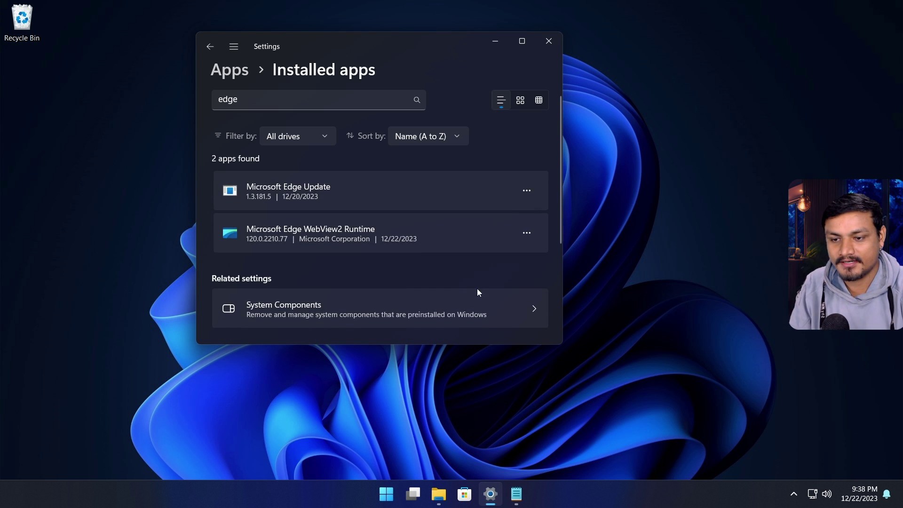
- Check that only Edge Update and WebView2 Runtime remain, then close Settings
scroll(426, 297, down, 3)
scroll(402, 278, up, 5)
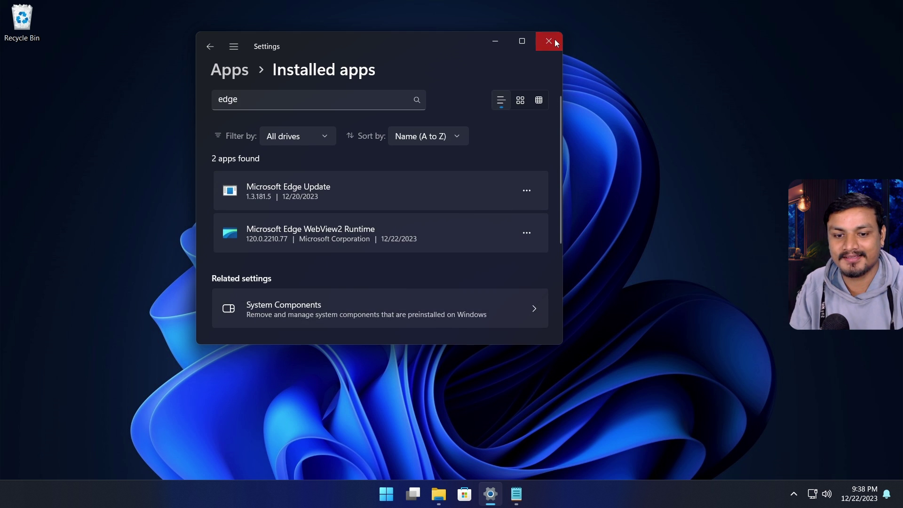
click(551, 40)
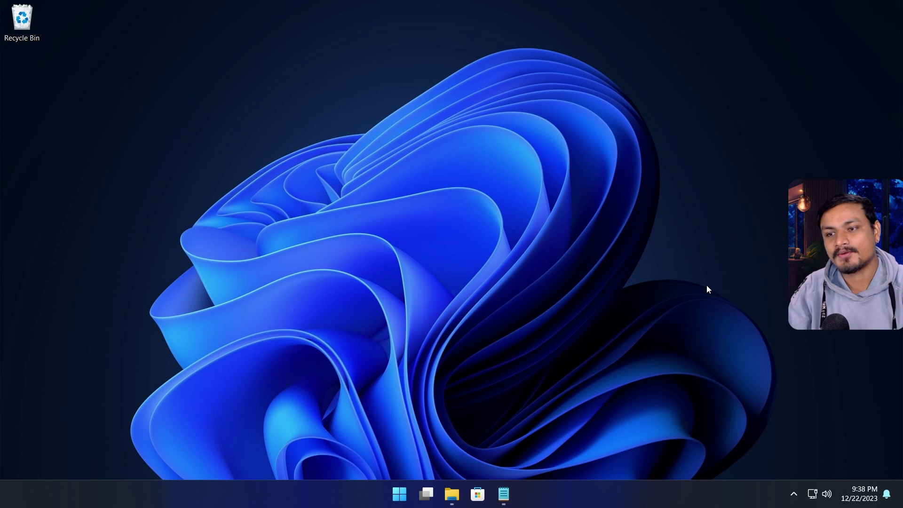